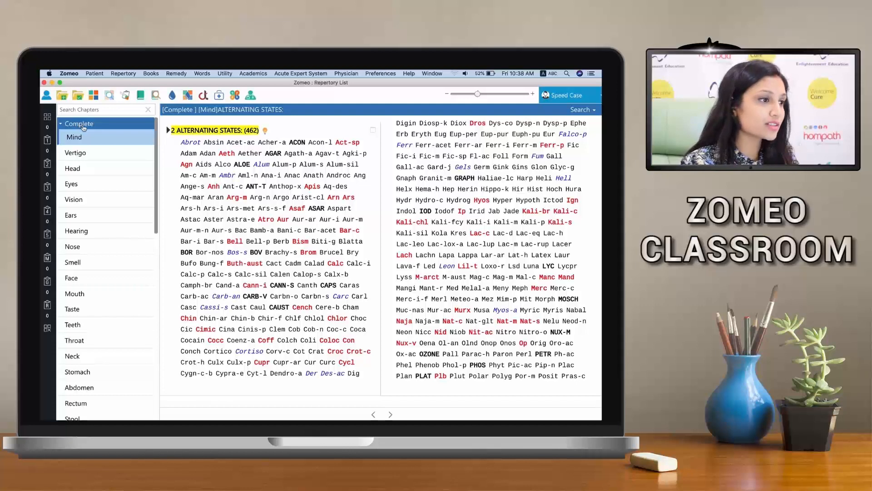
In Kent's Mind chapter, find the Forgetful (see memory) rubric with a level 2 search for "forget" and record it
{"action": "left_click", "coordinate": [84, 129]}
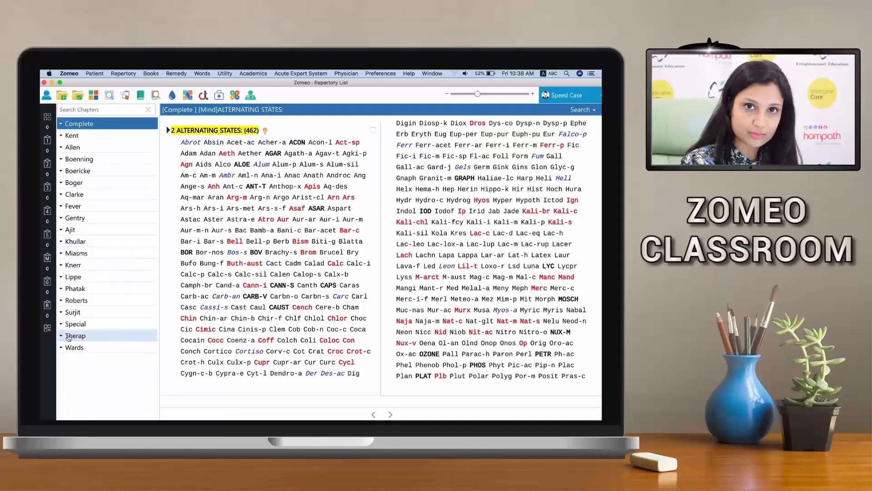
{"action": "left_click", "coordinate": [101, 136]}
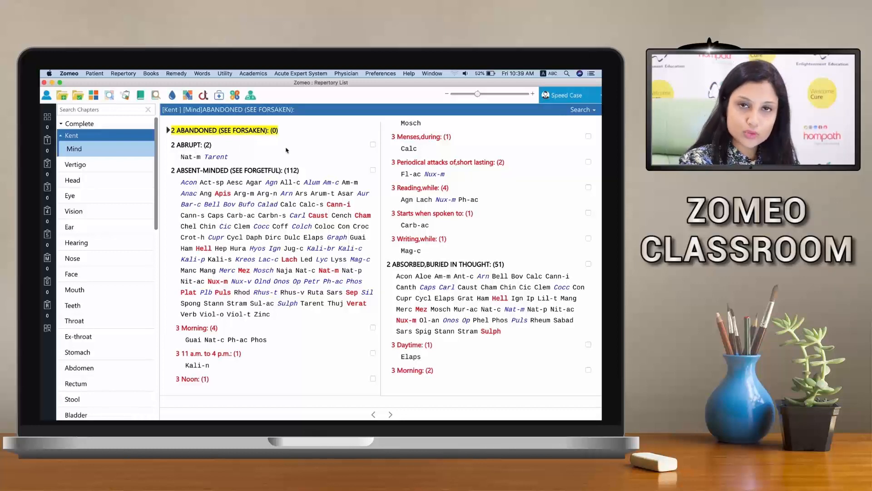
{"action": "left_click", "coordinate": [575, 112]}
{"action": "left_click", "coordinate": [566, 133]}
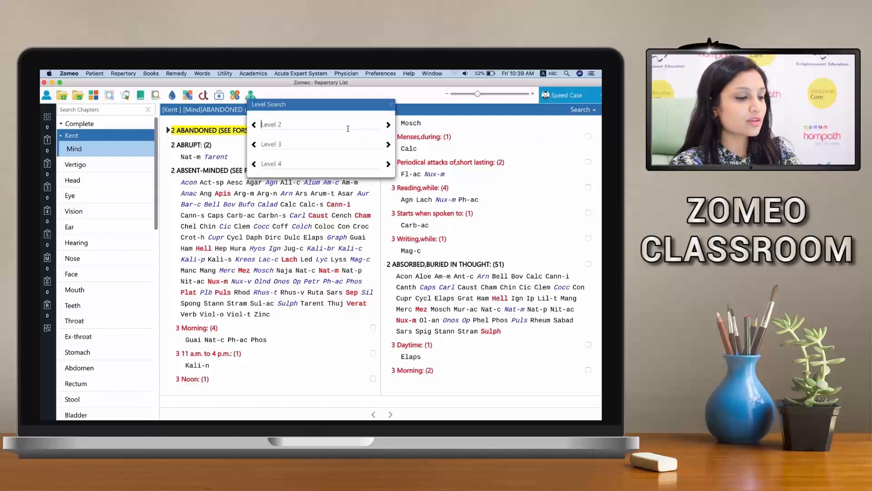
{"action": "type", "text": "for"}
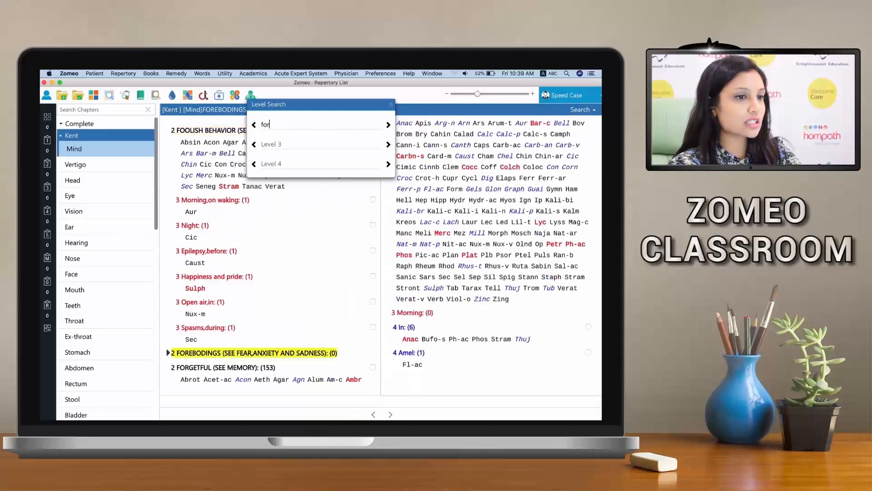
{"action": "type", "text": "get"}
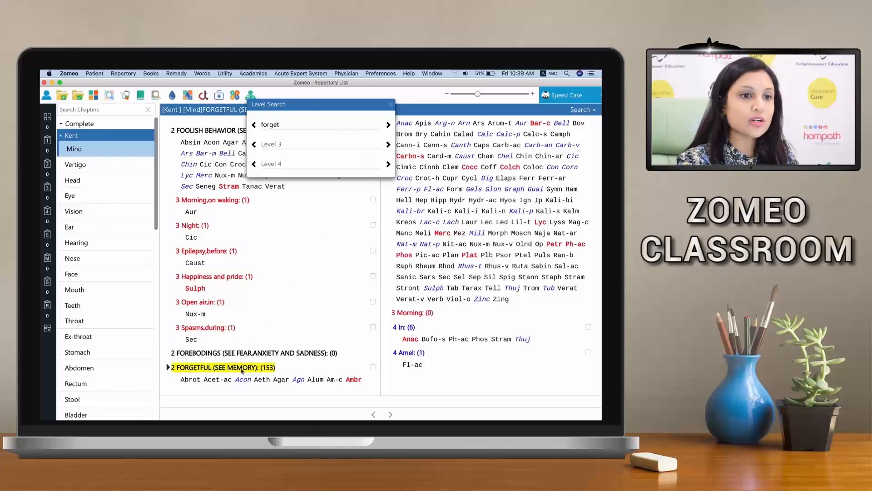
{"action": "left_click", "coordinate": [372, 369]}
{"action": "left_click", "coordinate": [372, 367]}
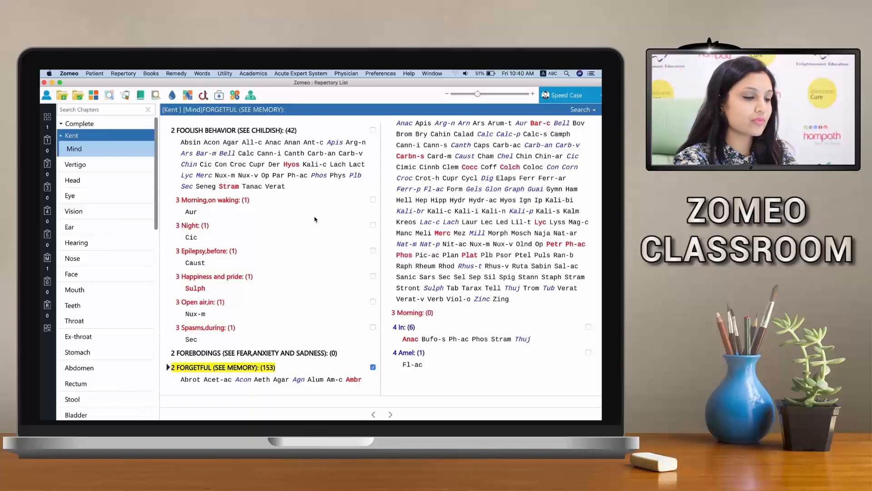
Search the symptoms of Kent's Mind chapter for "bashful" and record the Timidity: Bashful rubric
{"action": "type", "text": "bash"}
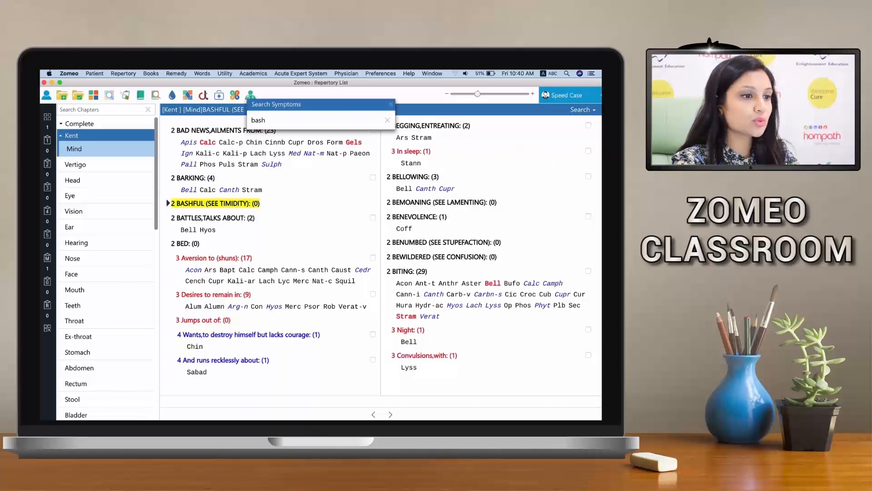
{"action": "type", "text": "ful"}
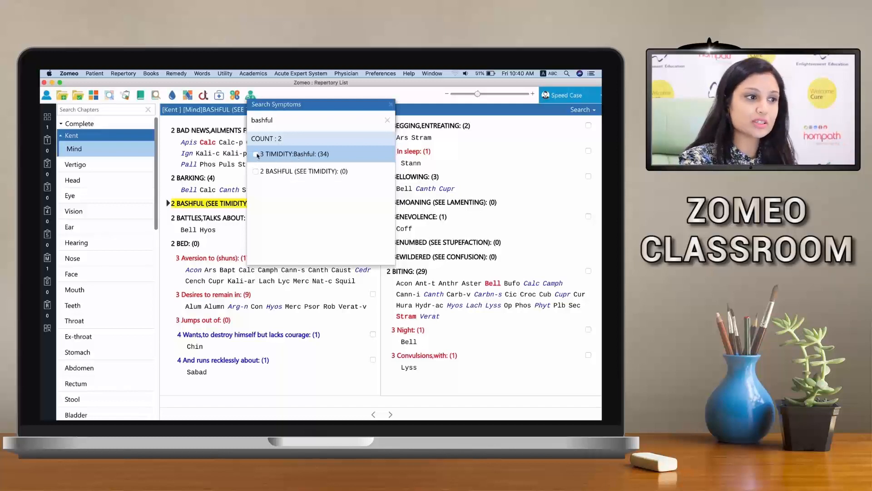
{"action": "left_click", "coordinate": [275, 155]}
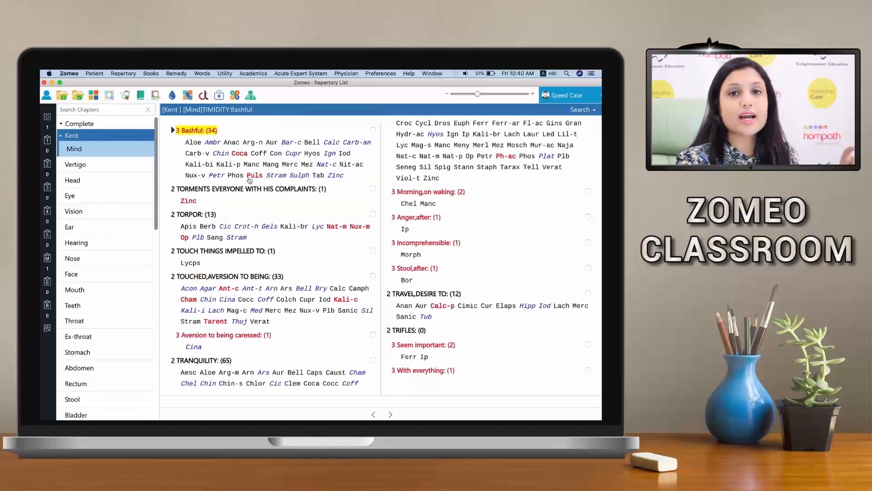
{"action": "left_click", "coordinate": [373, 131]}
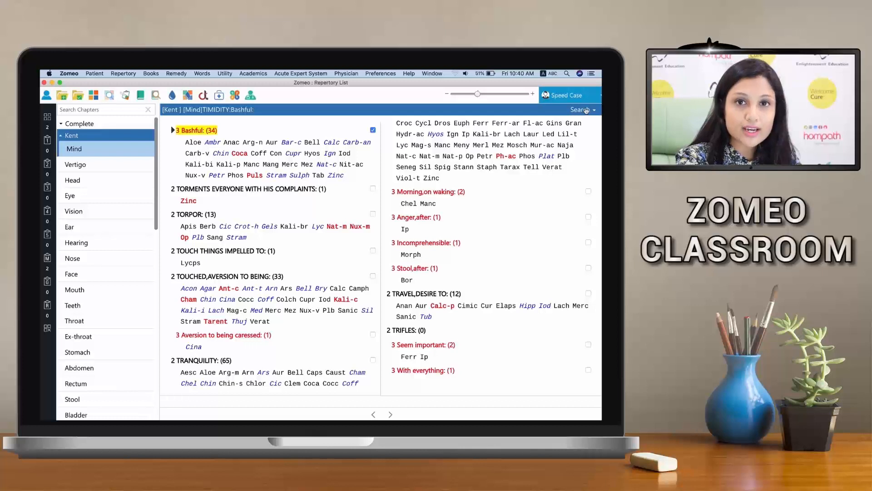
Filter the repertory chapters by "gener" and show the Generalities chapter of the Complete repertory
{"action": "left_click", "coordinate": [130, 130]}
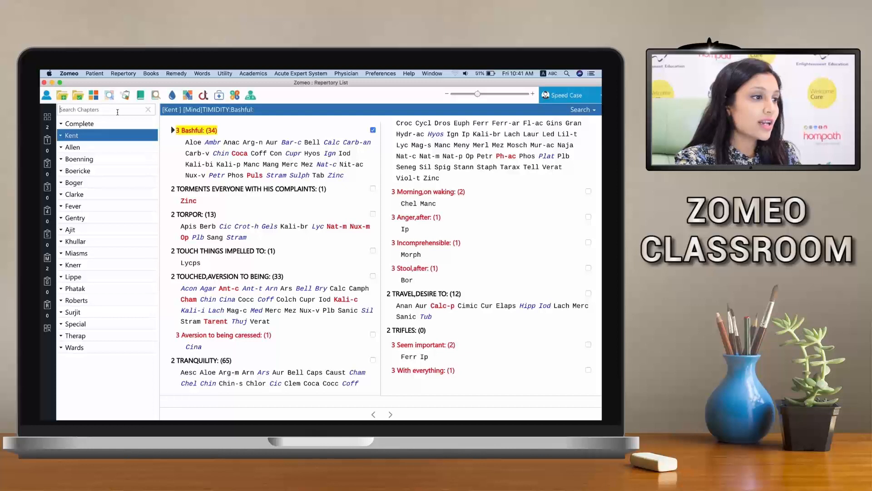
{"action": "type", "text": "ge"}
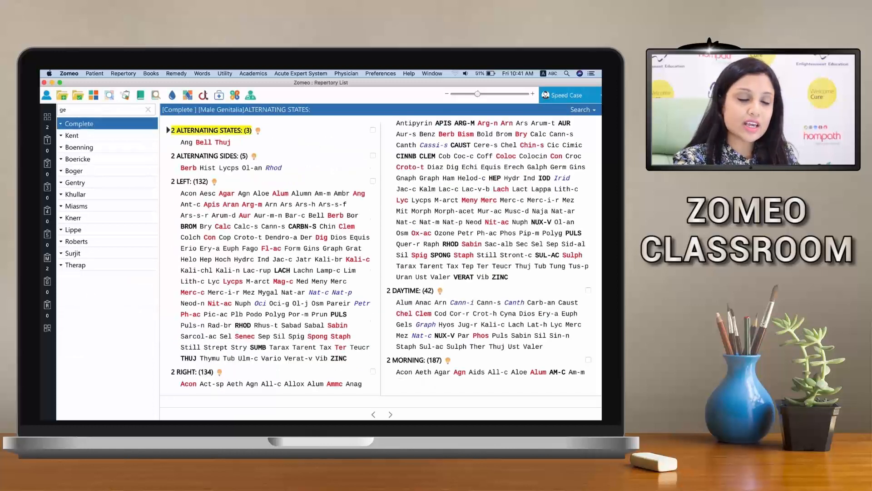
{"action": "type", "text": "ner"}
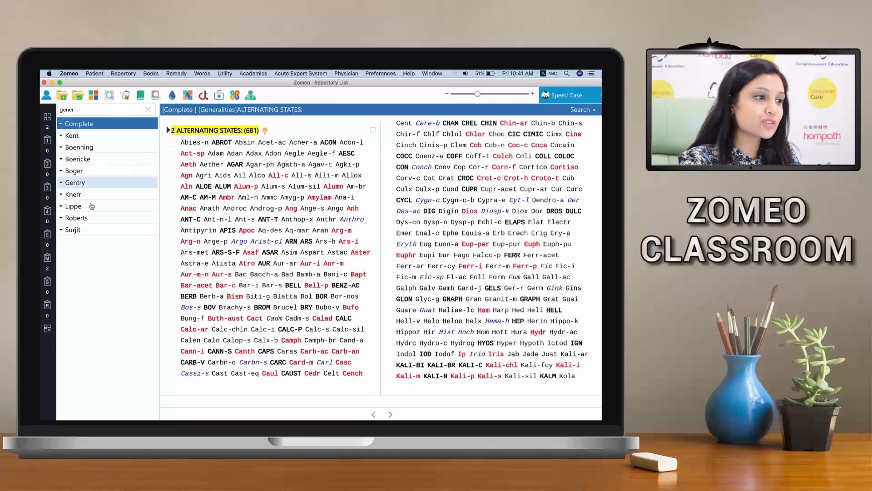
{"action": "left_click", "coordinate": [101, 129]}
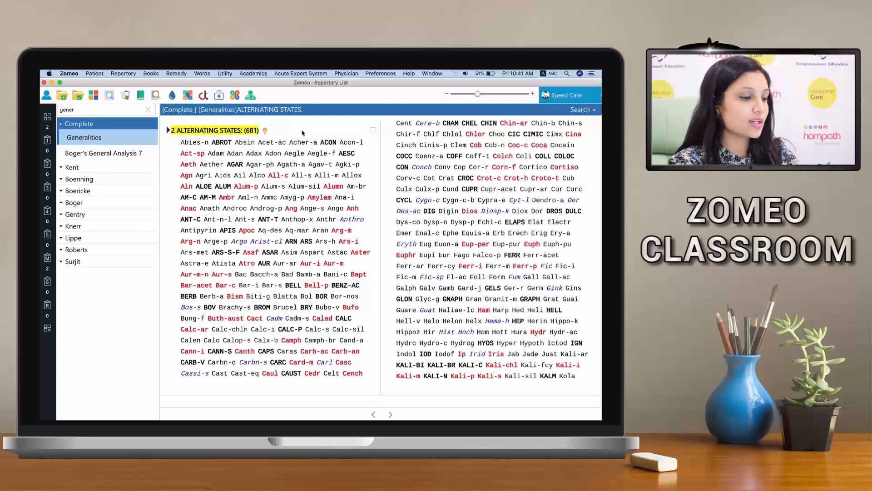
Search the Generalities symptoms for "restless" and record the level 2 rubric Restlessness, Physical
{"action": "type", "text": "r"}
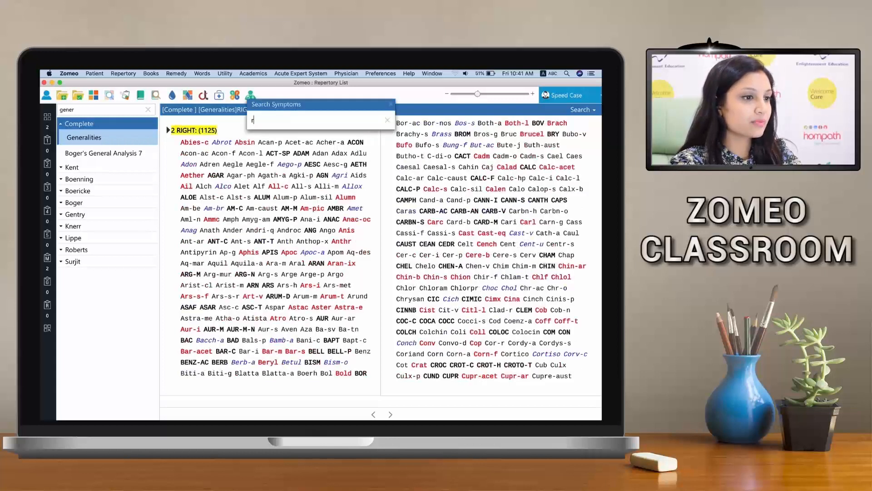
{"action": "type", "text": "estless"}
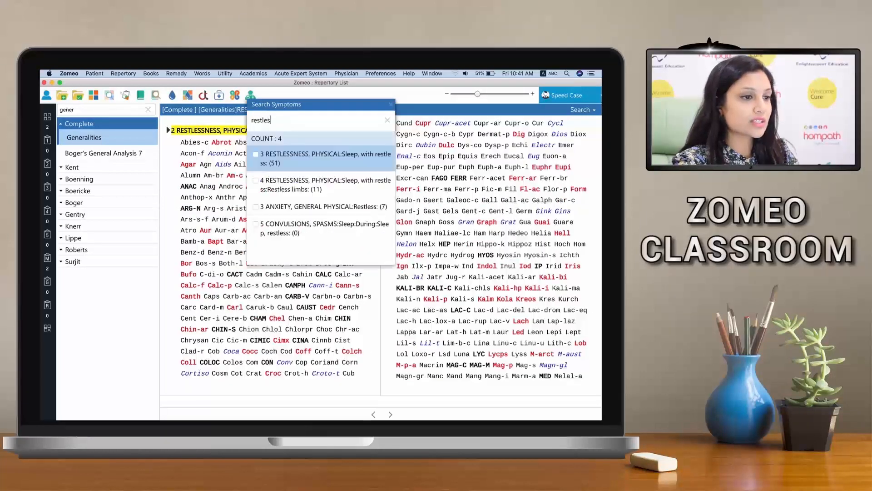
{"action": "left_click_drag", "start_coordinate": [317, 111], "coordinate": [441, 121]}
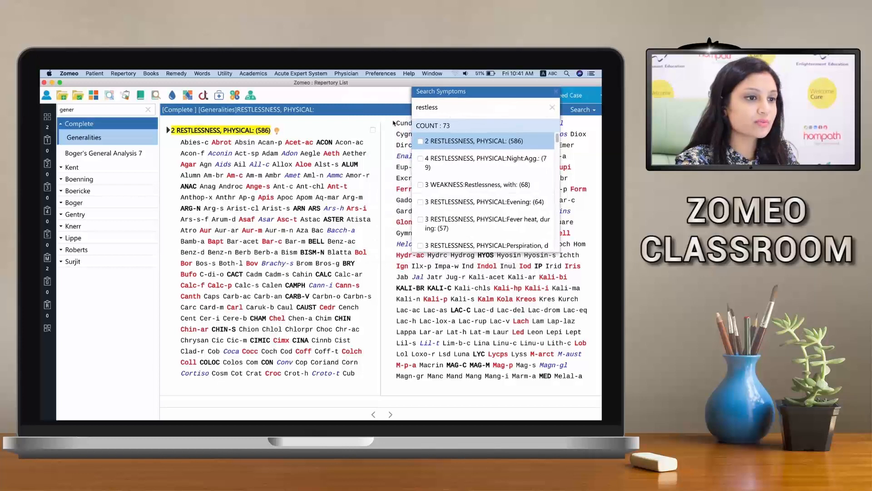
{"action": "left_click", "coordinate": [446, 145]}
{"action": "left_click", "coordinate": [372, 130]}
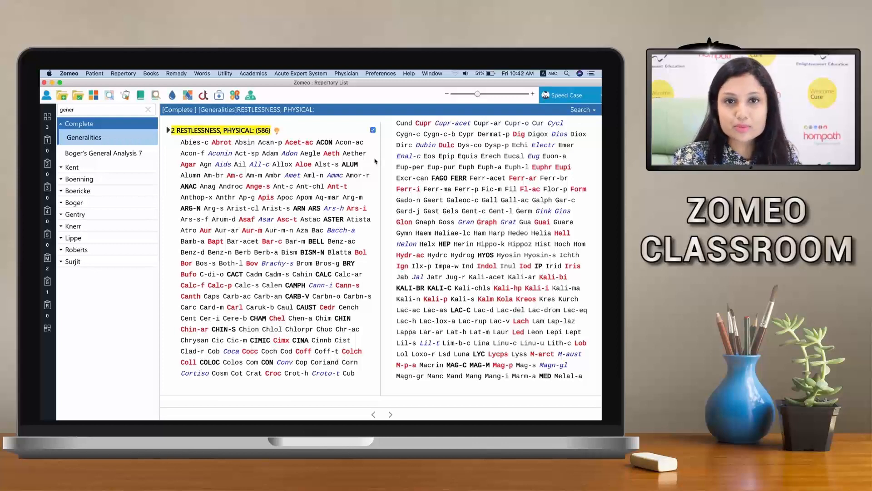
Open Quick Symptom Record and collapse Disease Conditions to show the list of symptom categories
{"action": "left_click", "coordinate": [120, 75]}
{"action": "left_click", "coordinate": [126, 98]}
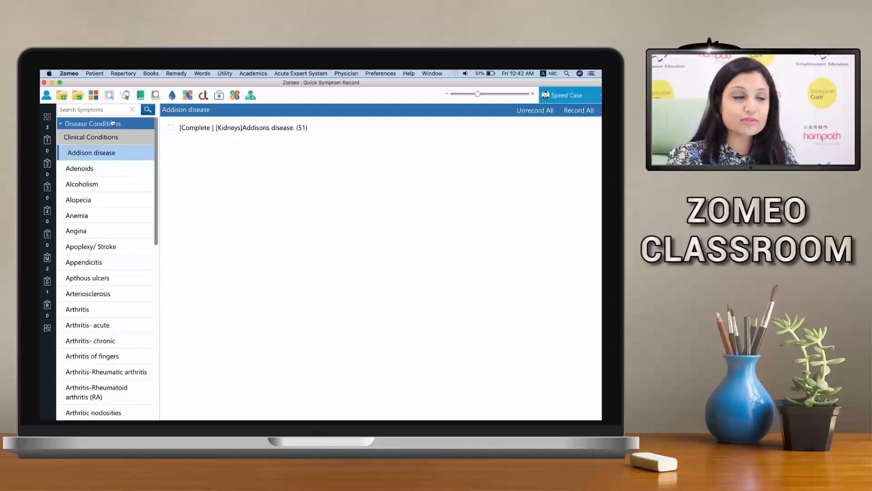
{"action": "left_click", "coordinate": [112, 124]}
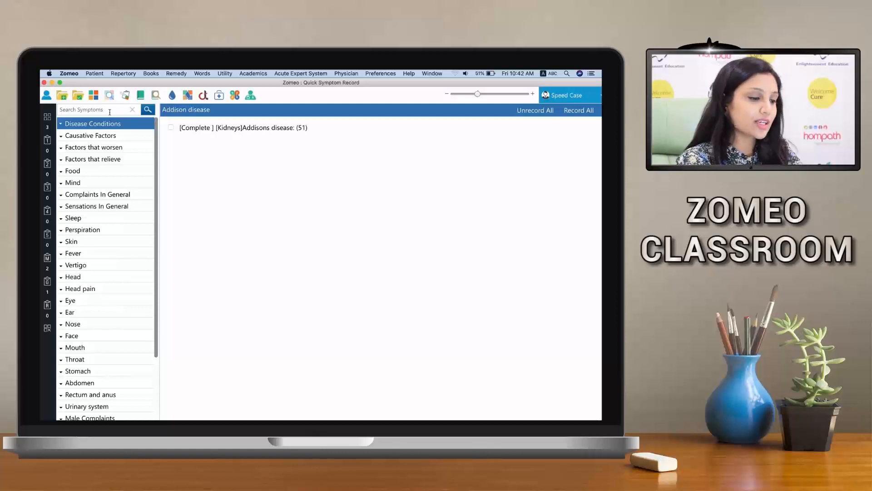
Search the quick symptoms for "changeable" and record Complete's Mood: Changeable, variable rubric under Mood swings/changeable moods
{"action": "left_click", "coordinate": [109, 112]}
{"action": "type", "text": "changeable"}
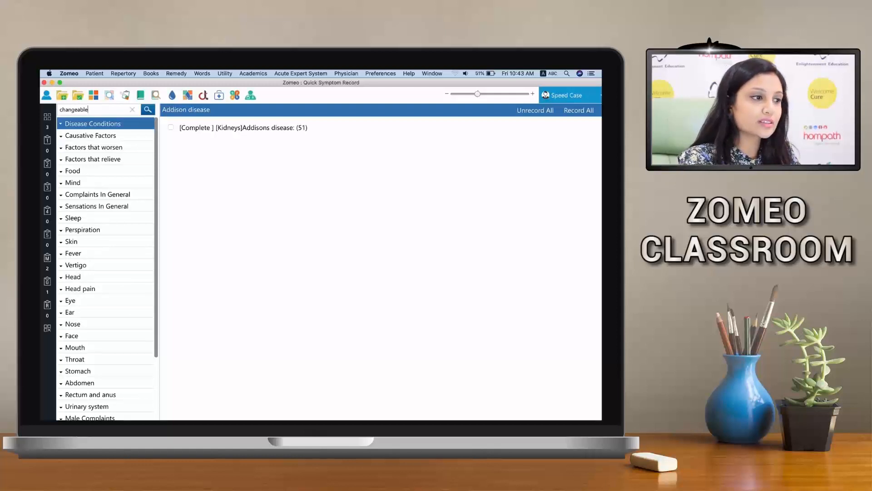
{"action": "key", "text": "Return"}
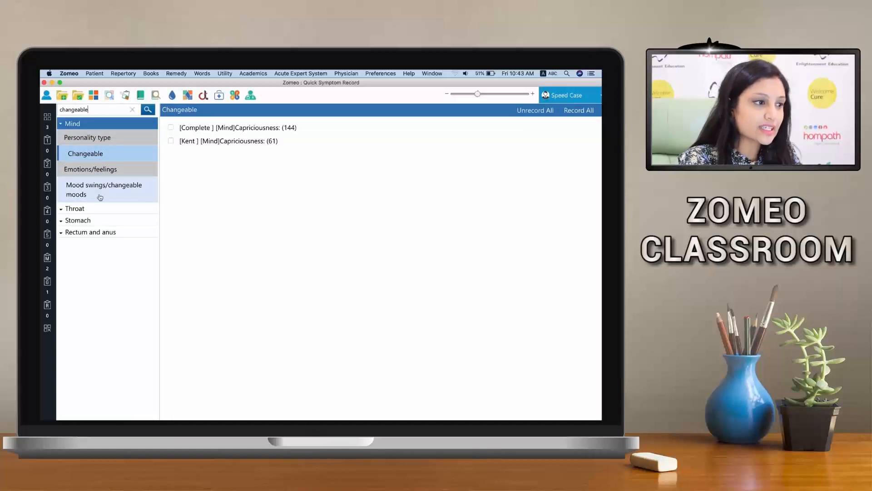
{"action": "left_click", "coordinate": [123, 199]}
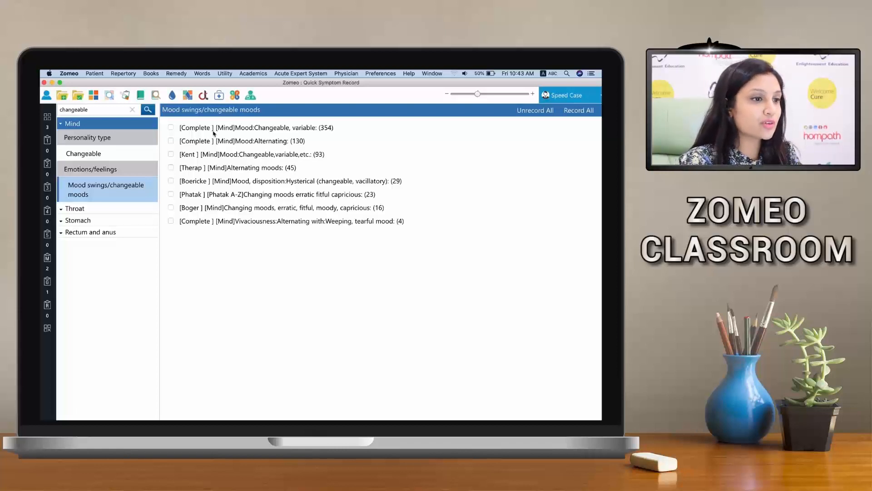
{"action": "left_click", "coordinate": [171, 129]}
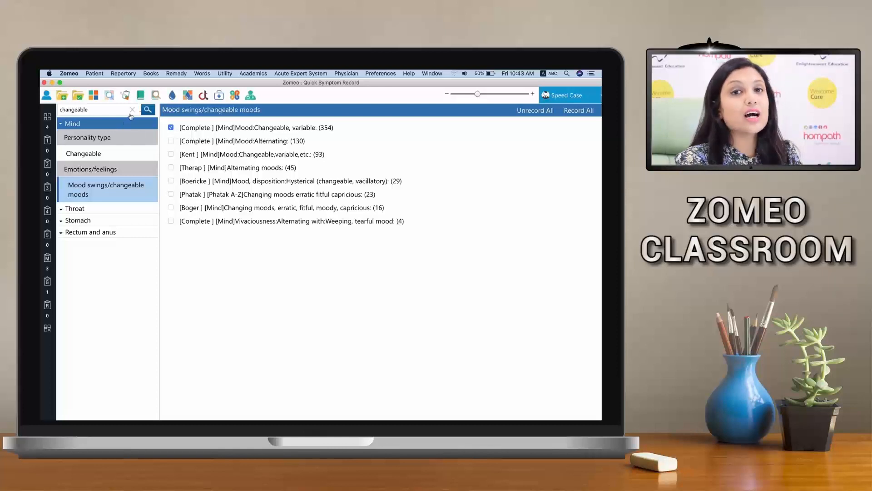
Search the quick symptoms for "affectionate" and record the Complete repertory's Mind rubric Affectionate
{"action": "left_click", "coordinate": [105, 112]}
{"action": "type", "text": "affectionate"}
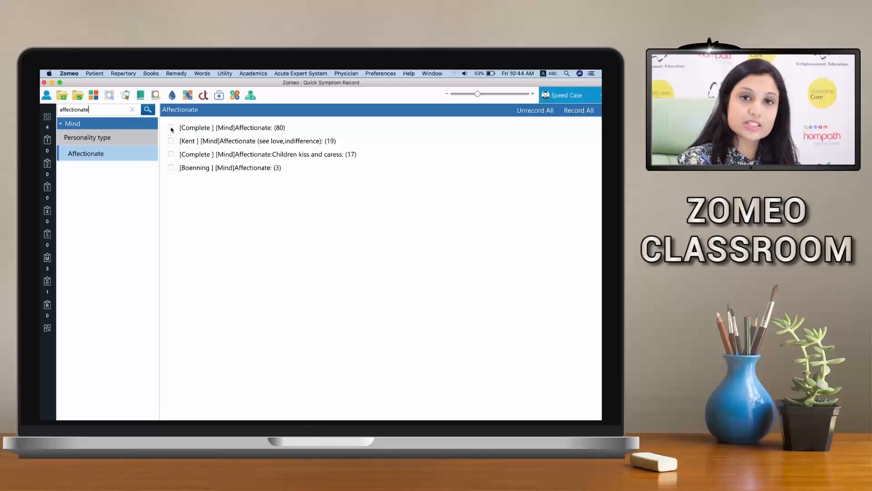
{"action": "left_click", "coordinate": [170, 127]}
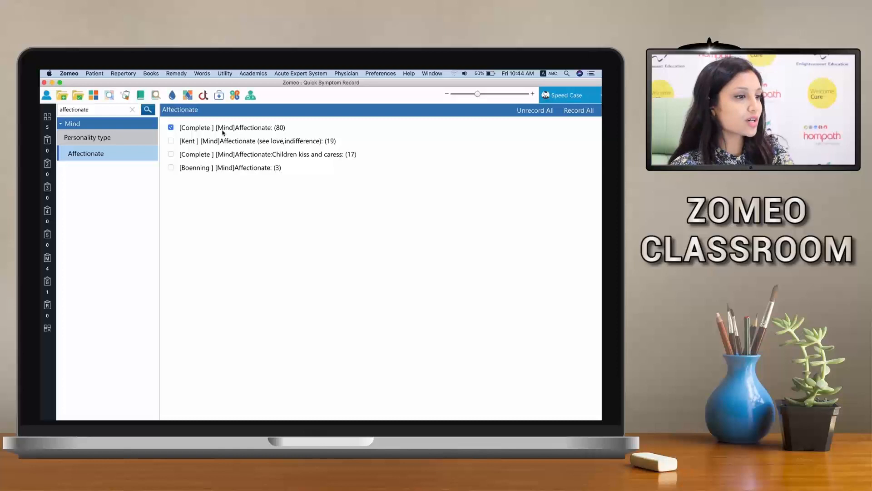
Search all repertories for "solitude desire" and record Complete's Mind rubric Company: Aversion to: Solitude, desire for
{"action": "key", "text": "super+s"}
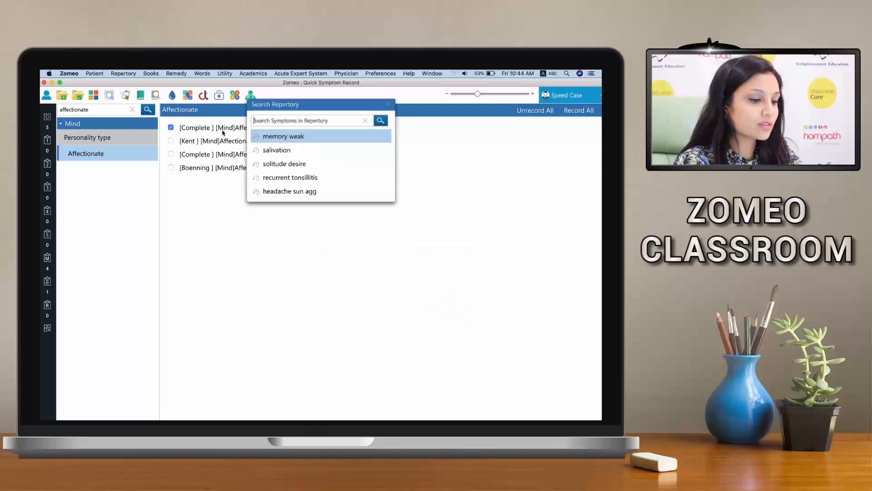
{"action": "type", "text": "solitu"}
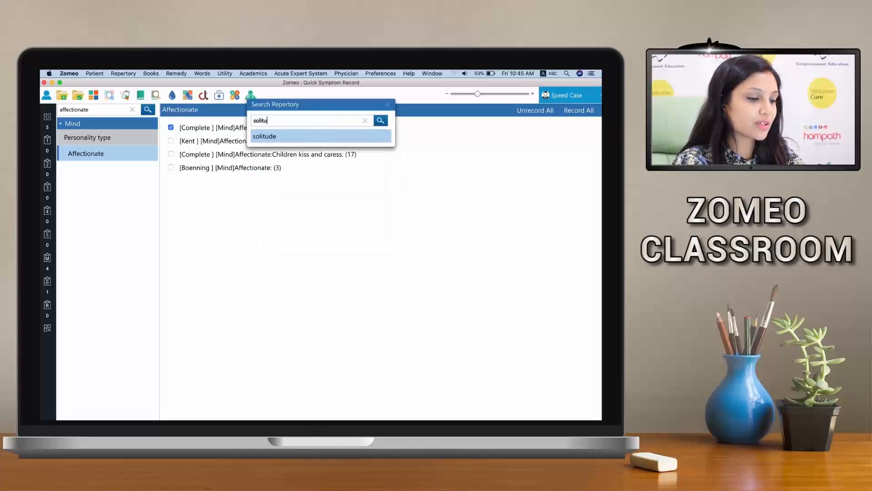
{"action": "type", "text": "de desire"}
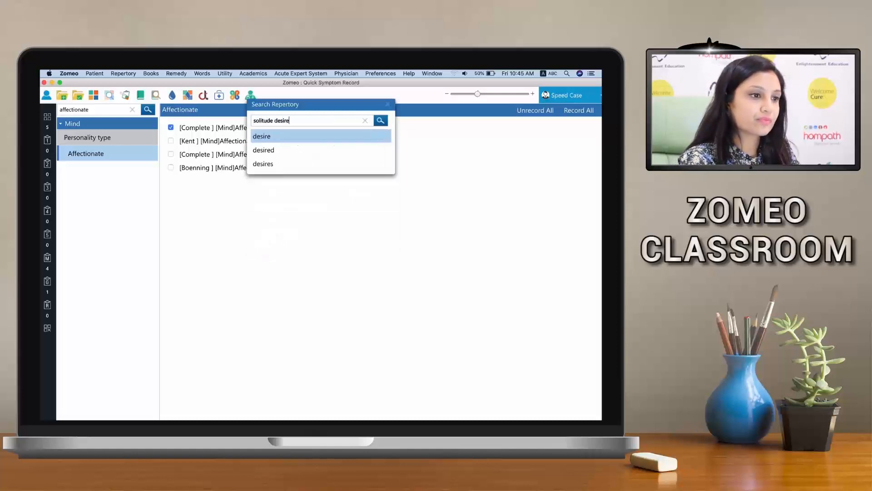
{"action": "key", "text": "Return"}
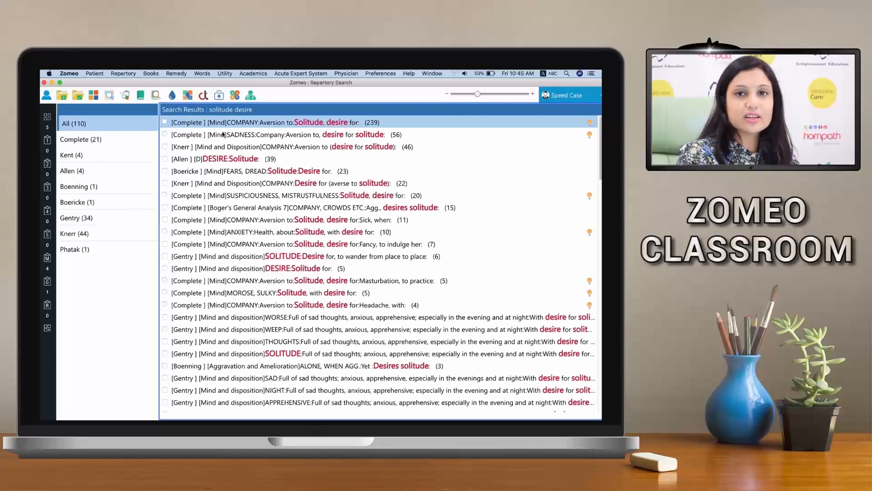
{"action": "scroll", "coordinate": [241, 188], "scroll_direction": "down", "scroll_amount": 5}
{"action": "scroll", "coordinate": [242, 190], "scroll_direction": "up", "scroll_amount": 5}
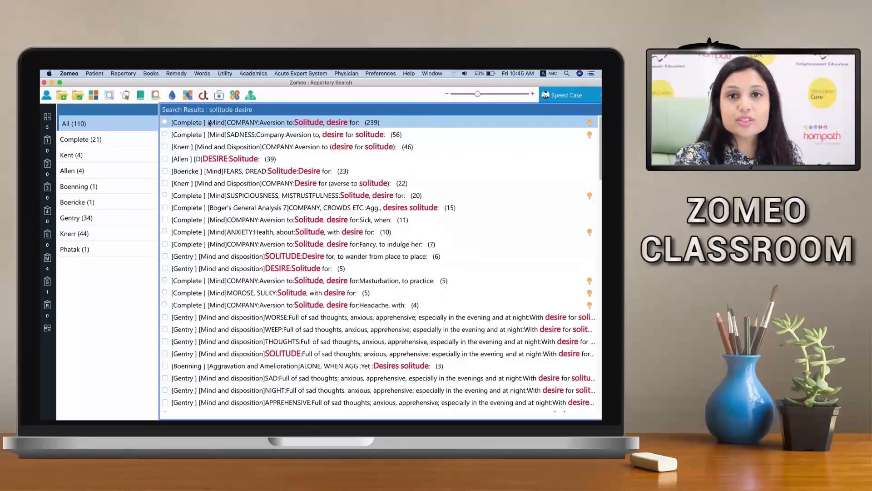
{"action": "left_click", "coordinate": [164, 122]}
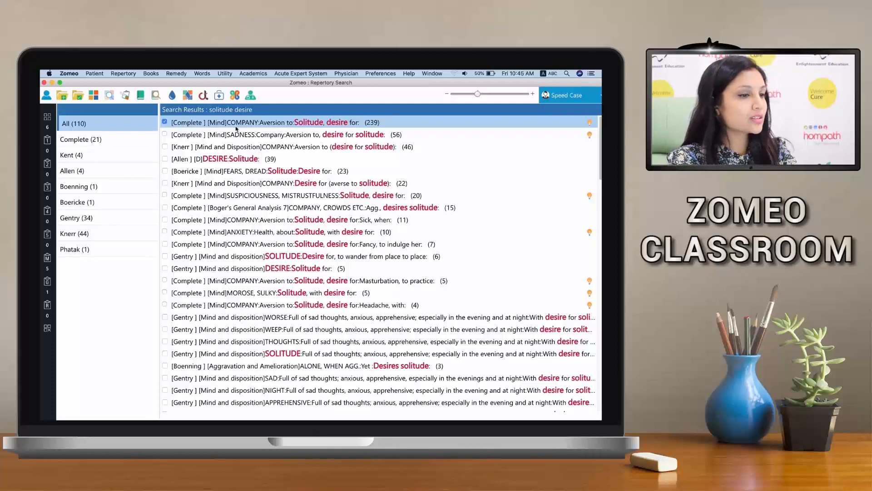
Search all repertories for "recurrent tonsillitis", record Special's Balbir rubric Recurrent Tonsillitis and view its remedies
{"action": "key", "text": "super+f"}
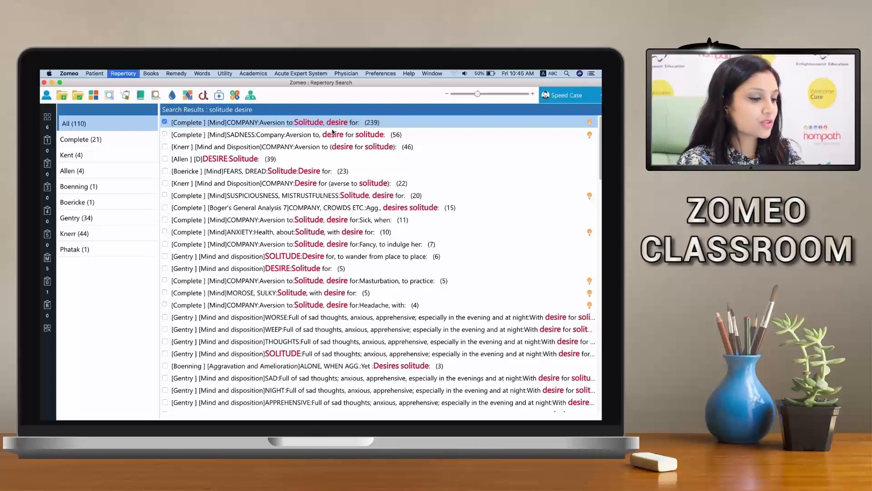
{"action": "type", "text": "recur"}
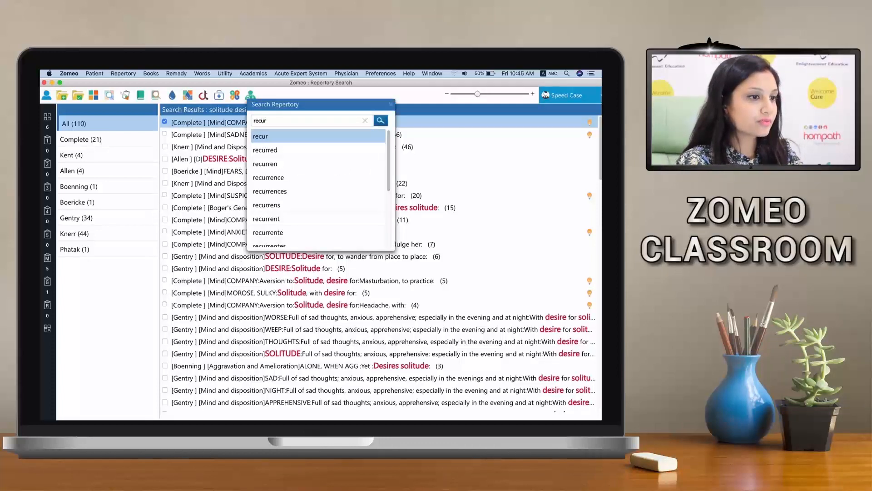
{"action": "type", "text": "re"}
{"action": "type", "text": "nt to"}
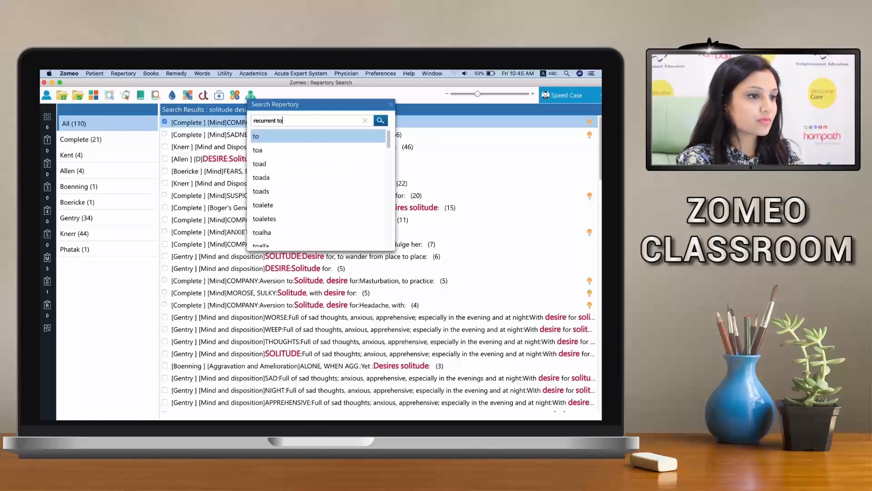
{"action": "type", "text": "nsillitis"}
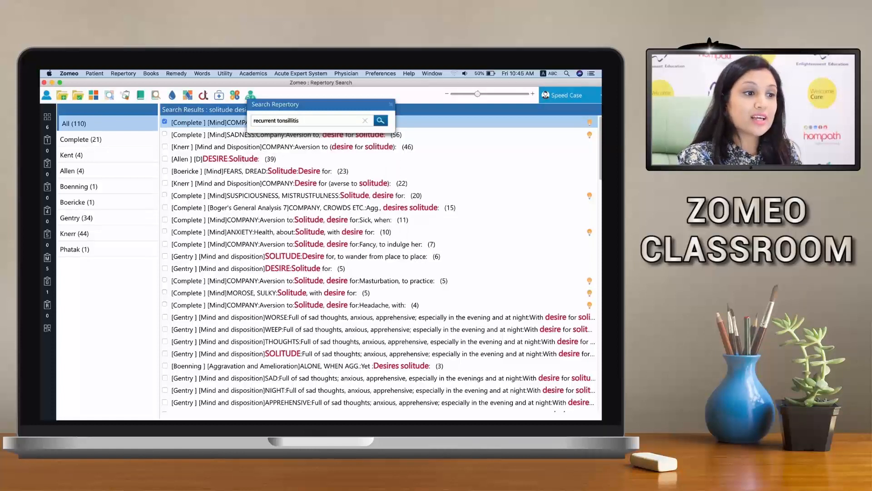
{"action": "key", "text": "Return"}
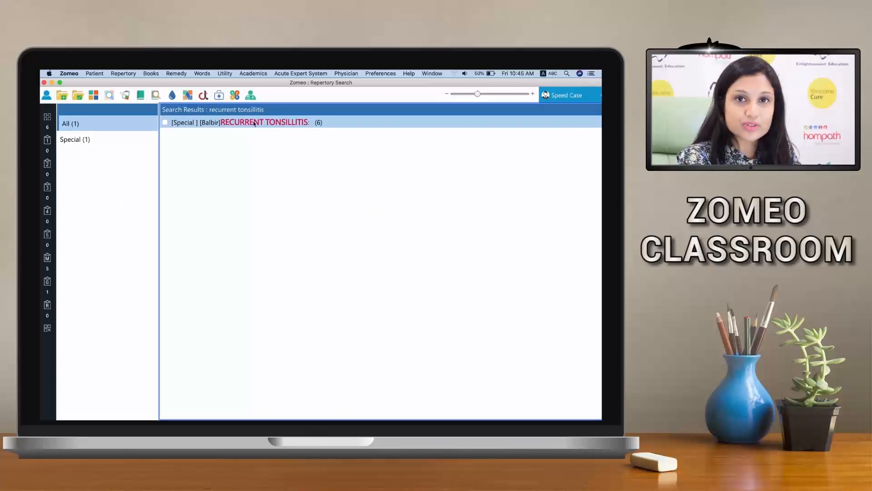
{"action": "left_click", "coordinate": [165, 122]}
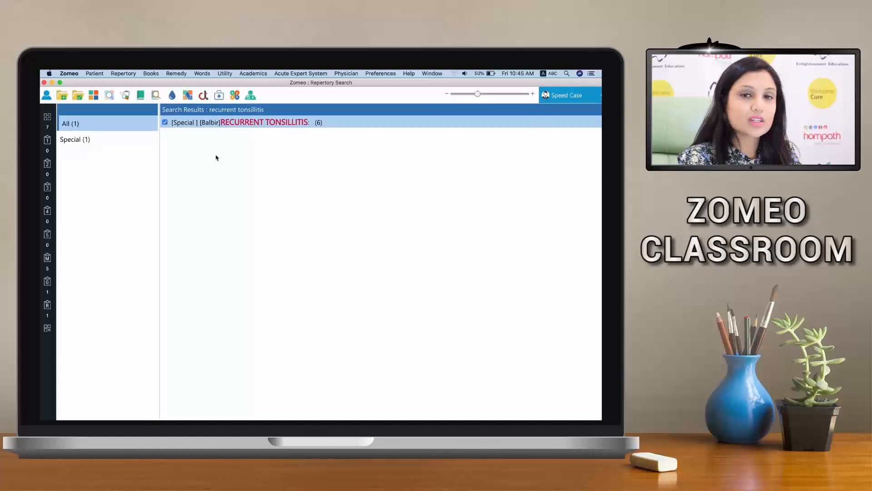
{"action": "double_click", "coordinate": [248, 127]}
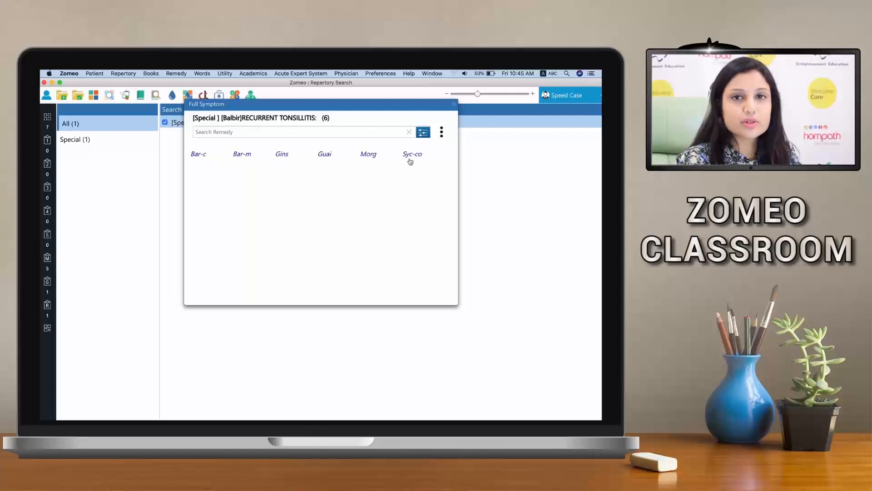
{"action": "left_click", "coordinate": [453, 105]}
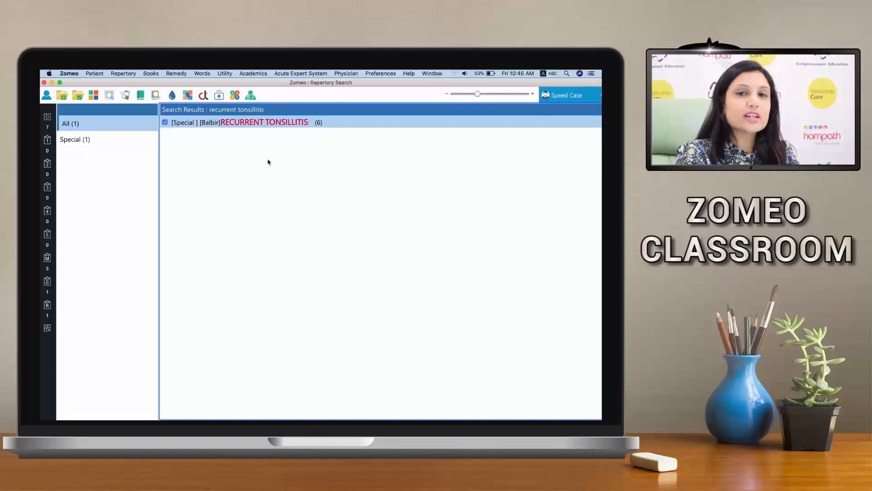
Open the case's repertorisation and add Complete's Head rubric Pain, headache: Sun, exposure to: Agg. by quick repertorisation with "headache sun agg"
{"action": "left_click", "coordinate": [47, 117]}
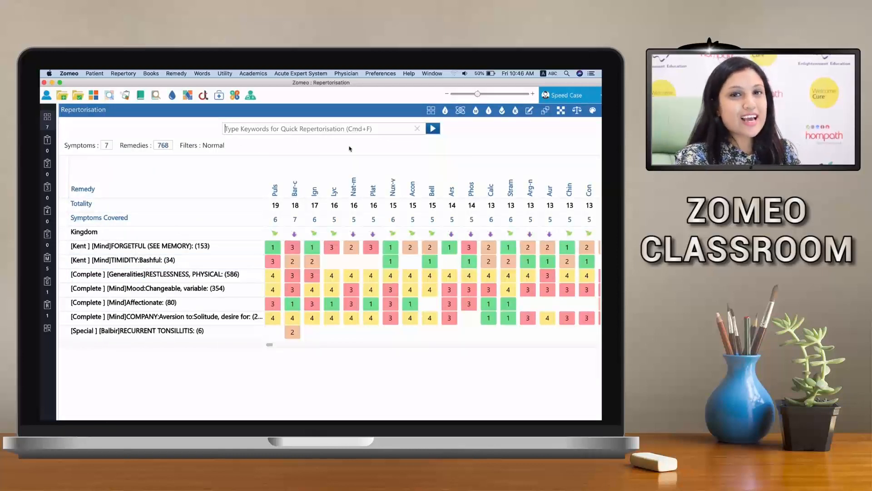
{"action": "left_click", "coordinate": [331, 130]}
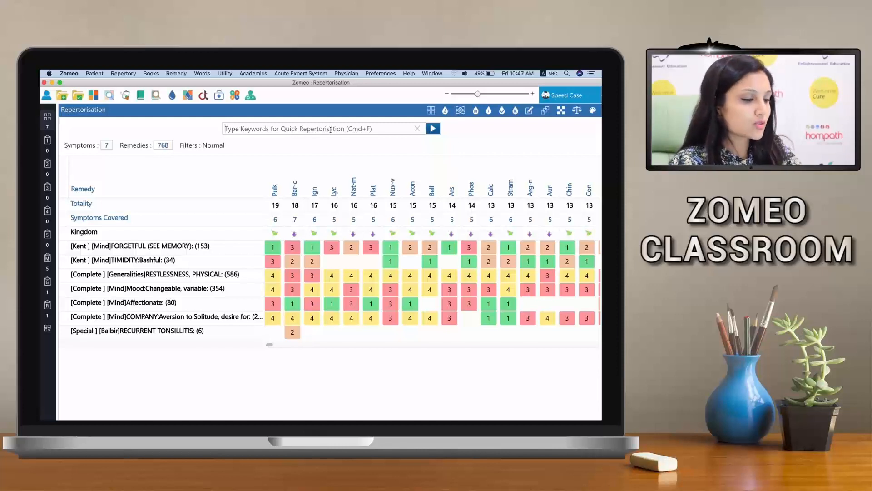
{"action": "type", "text": "headac"}
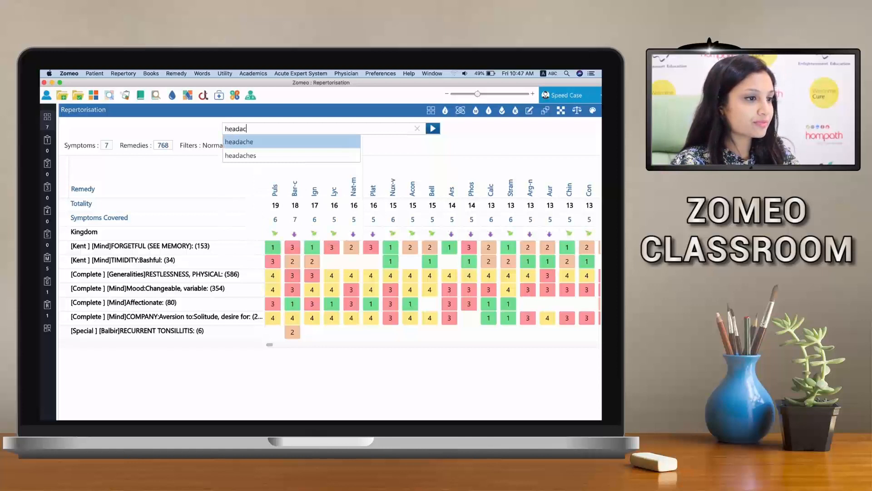
{"action": "type", "text": "he sun agg"}
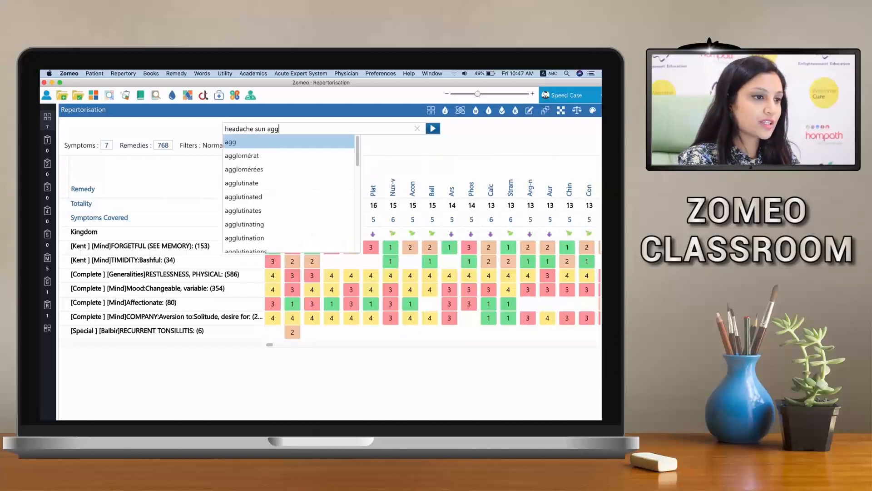
{"action": "key", "text": "Escape"}
{"action": "key", "text": "Return"}
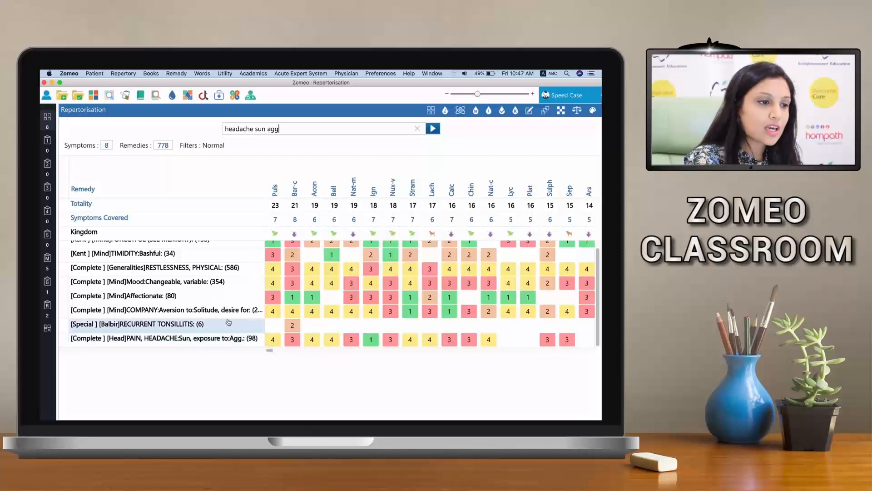
{"action": "scroll", "coordinate": [228, 323], "scroll_direction": "up", "scroll_amount": 1}
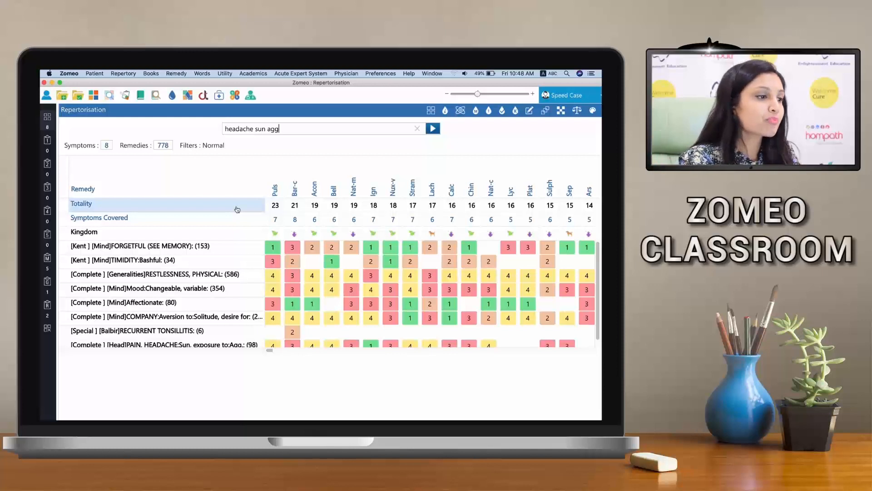
Sort the repertorisation's remedies by Symptoms Covered and look over the rubric grades
{"action": "left_click", "coordinate": [118, 222]}
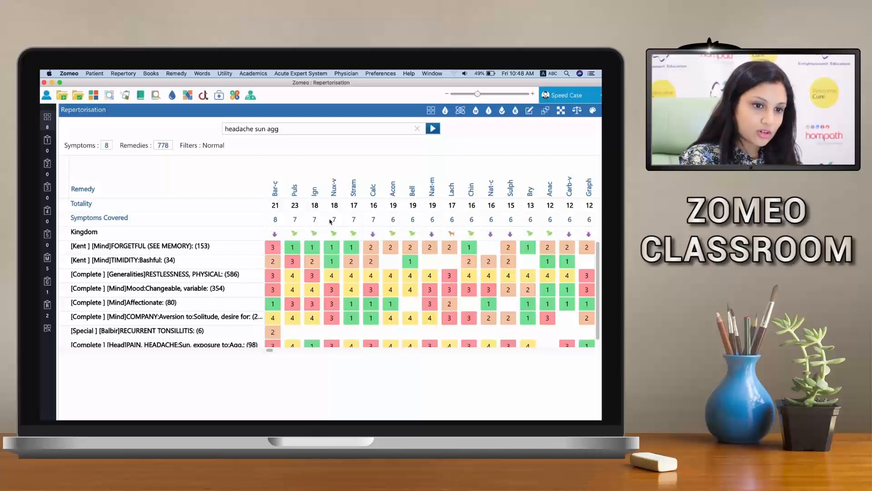
{"action": "scroll", "coordinate": [232, 265], "scroll_direction": "down", "scroll_amount": 2}
{"action": "scroll", "coordinate": [230, 265], "scroll_direction": "up", "scroll_amount": 2}
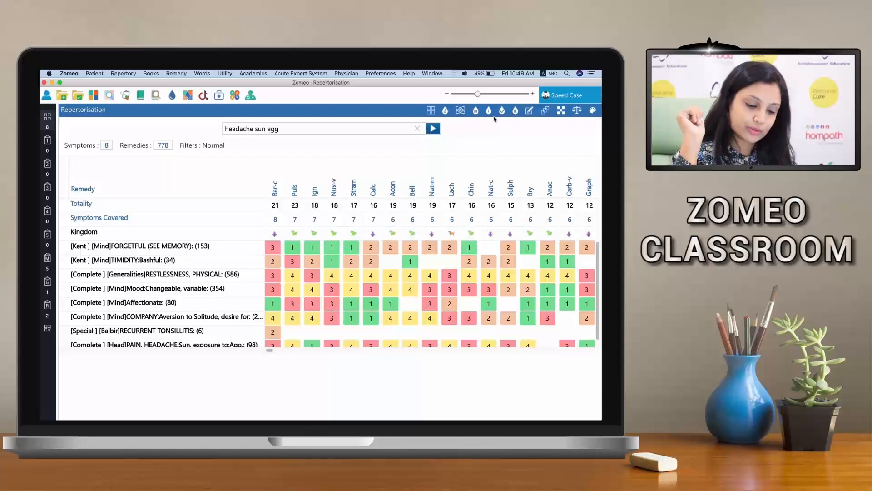
In the Remedy Property Filter, select Chronic stage, Chilly thermal state and Tubercular miasm
{"action": "left_click", "coordinate": [446, 112]}
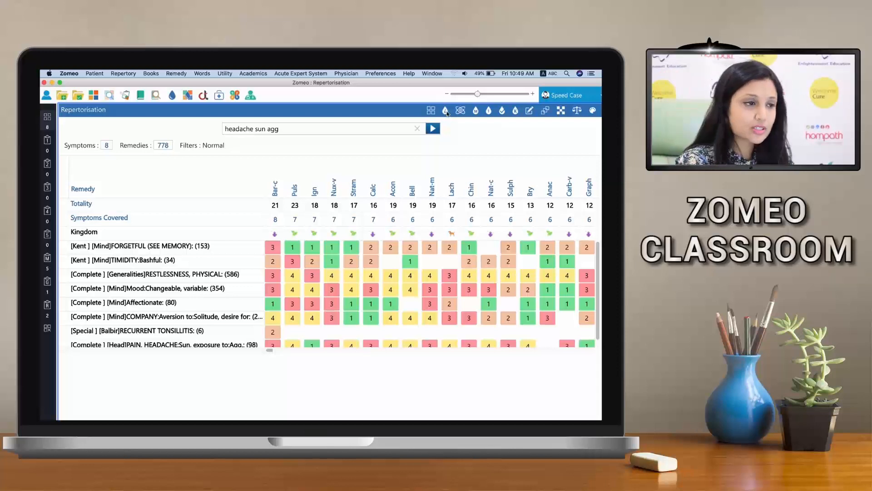
{"action": "left_click", "coordinate": [445, 111]}
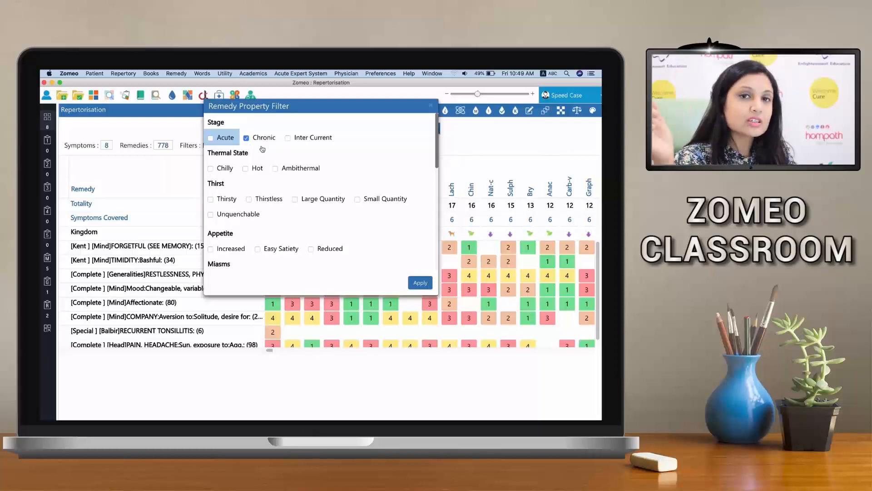
{"action": "left_click", "coordinate": [211, 169]}
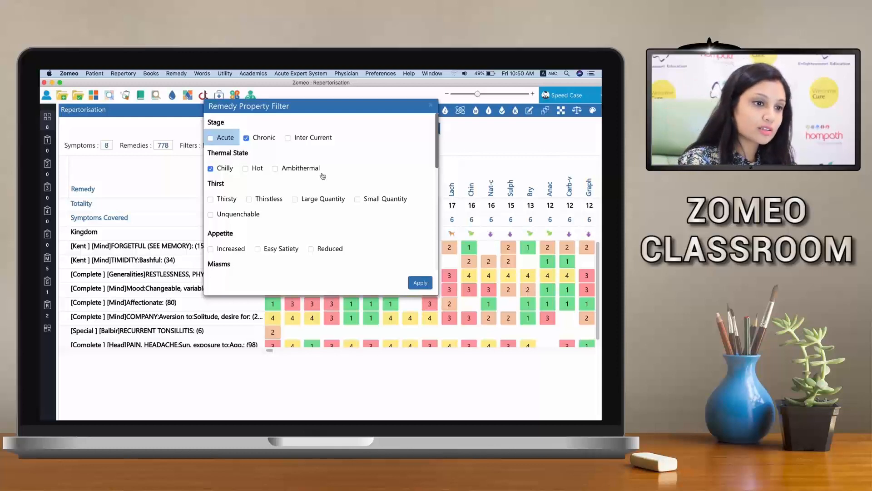
{"action": "scroll", "coordinate": [322, 176], "scroll_direction": "down", "scroll_amount": 5}
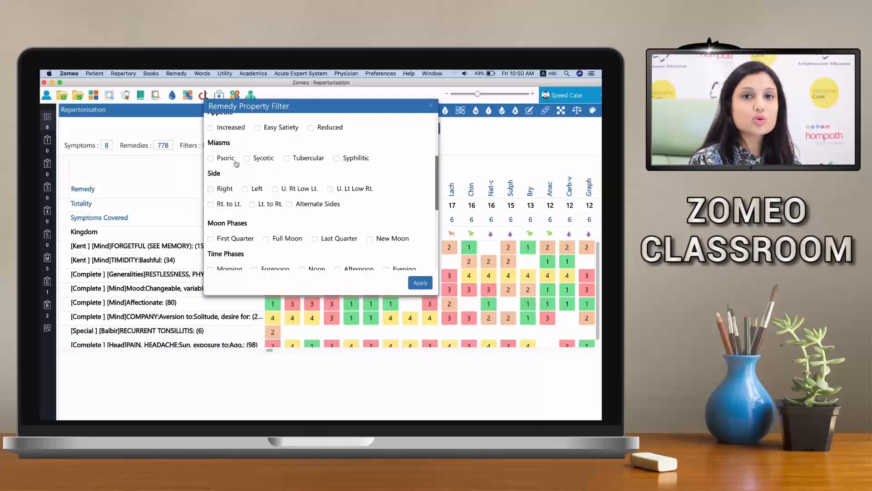
{"action": "left_click", "coordinate": [286, 159]}
Select Child under Sex, review the chosen remedy properties and apply the filter to the repertorisation
{"action": "scroll", "coordinate": [302, 165], "scroll_direction": "down", "scroll_amount": 2}
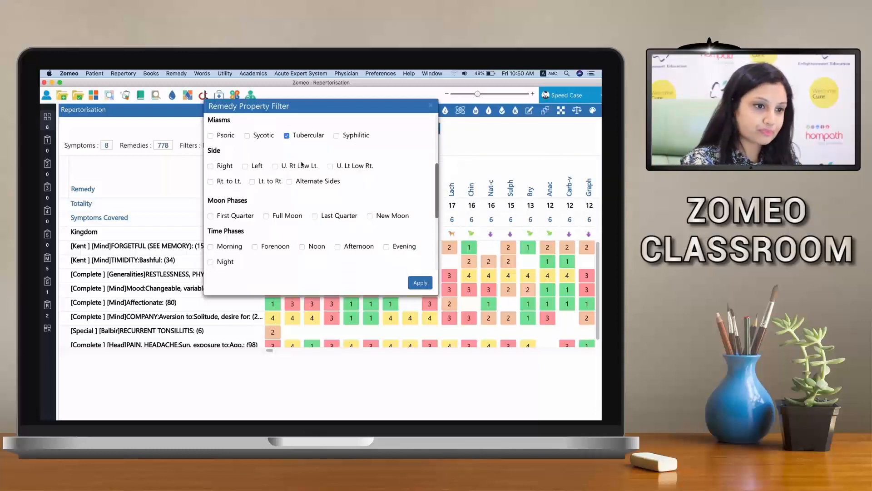
{"action": "scroll", "coordinate": [302, 164], "scroll_direction": "down", "scroll_amount": 6}
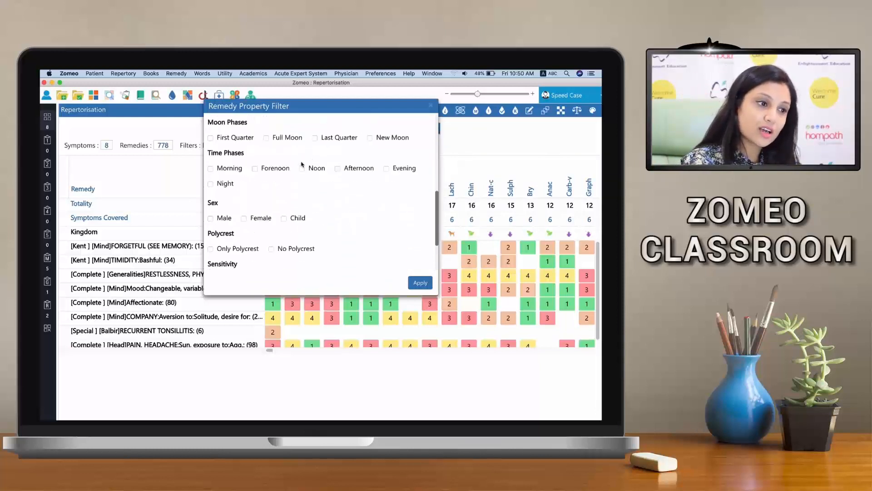
{"action": "scroll", "coordinate": [302, 164], "scroll_direction": "down", "scroll_amount": 1}
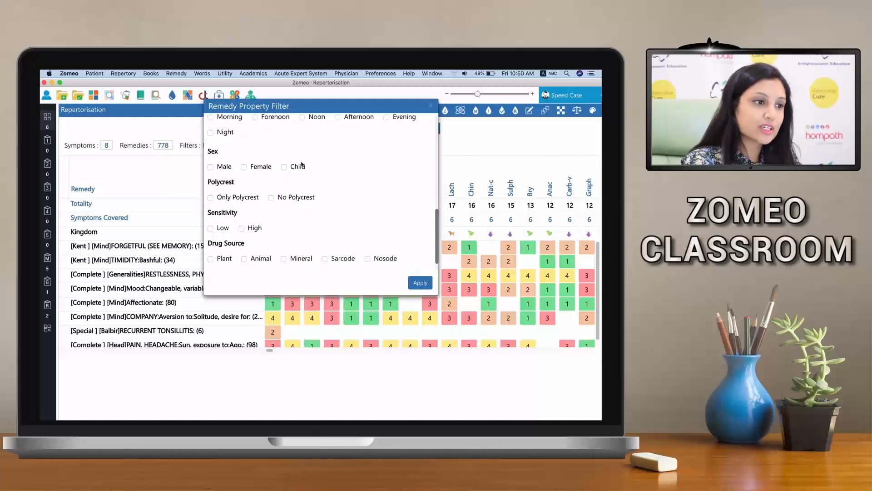
{"action": "left_click", "coordinate": [286, 167]}
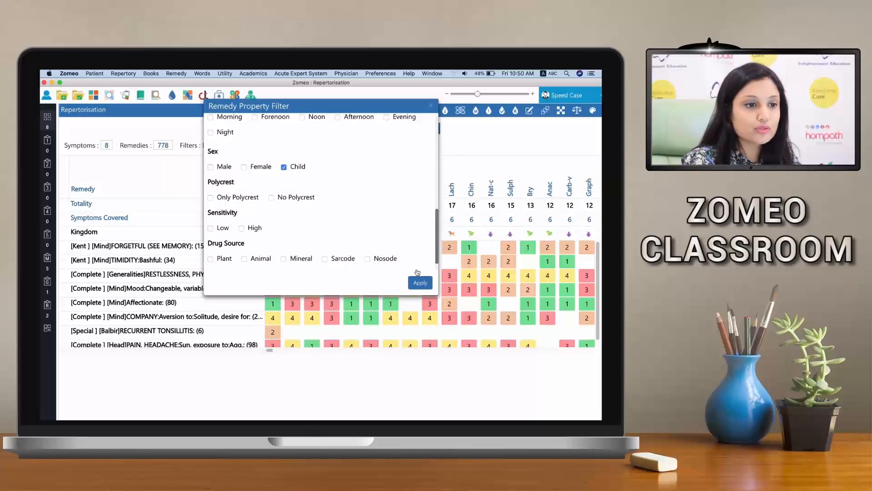
{"action": "scroll", "coordinate": [391, 236], "scroll_direction": "down", "scroll_amount": 2}
{"action": "scroll", "coordinate": [390, 237], "scroll_direction": "up", "scroll_amount": 7}
{"action": "scroll", "coordinate": [390, 236], "scroll_direction": "up", "scroll_amount": 5}
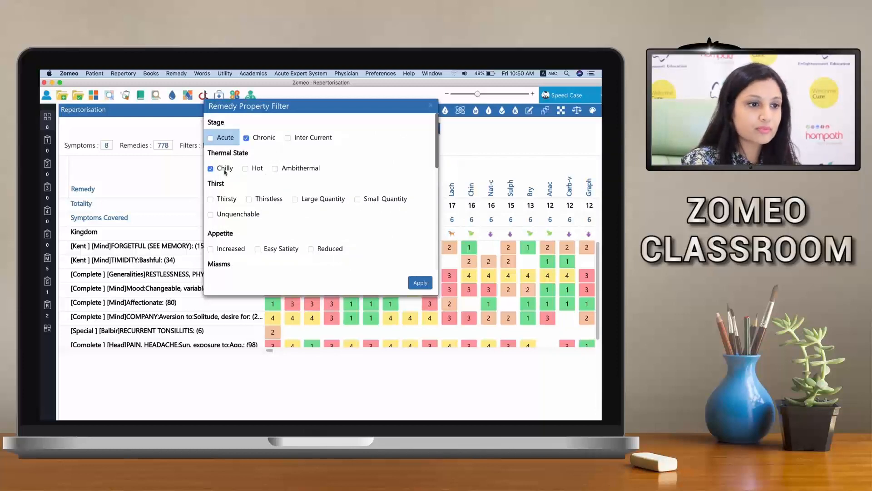
{"action": "scroll", "coordinate": [286, 191], "scroll_direction": "down", "scroll_amount": 3}
{"action": "left_click", "coordinate": [286, 186]}
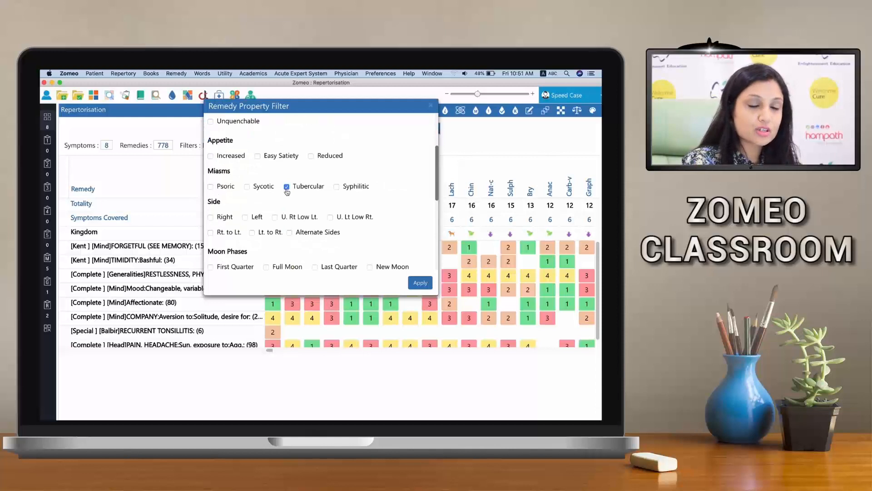
{"action": "scroll", "coordinate": [288, 192], "scroll_direction": "down", "scroll_amount": 4}
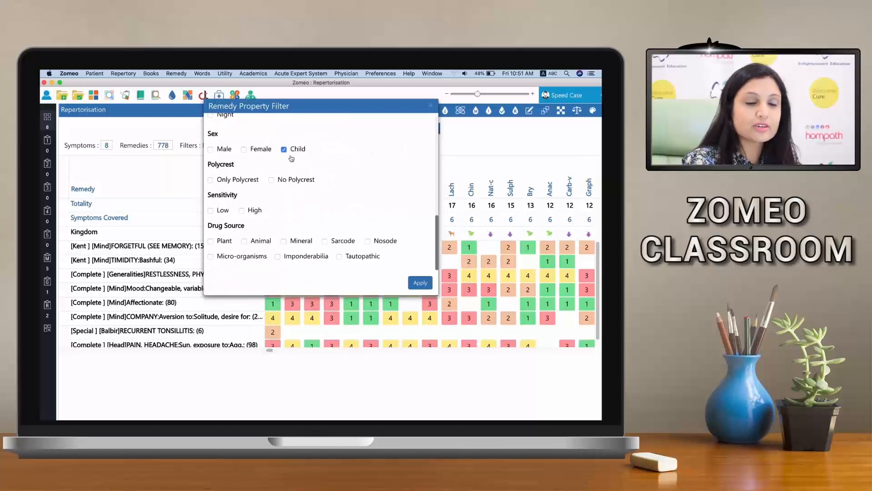
{"action": "left_click", "coordinate": [418, 278]}
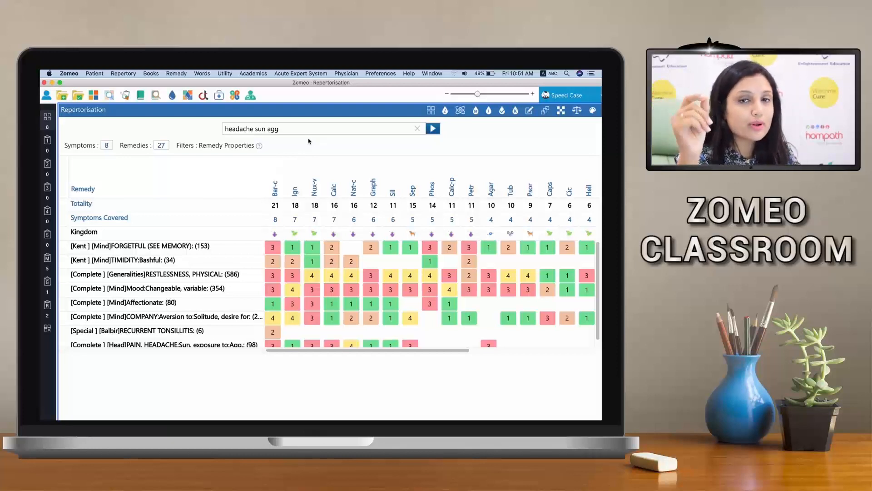
Apply Cross Repertorisation using the rubrics Forgetful, Timidity: Bashful and Recurrent Tonsillitis
{"action": "left_click", "coordinate": [562, 112]}
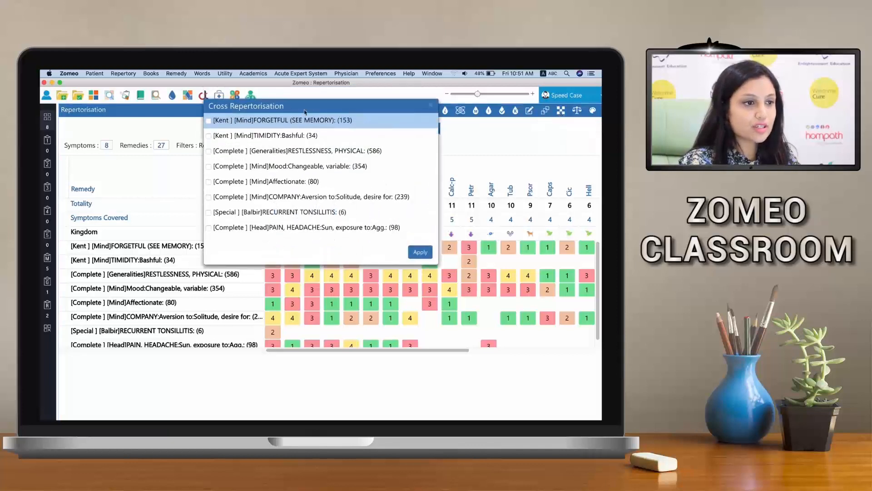
{"action": "left_click_drag", "start_coordinate": [305, 110], "coordinate": [325, 119]}
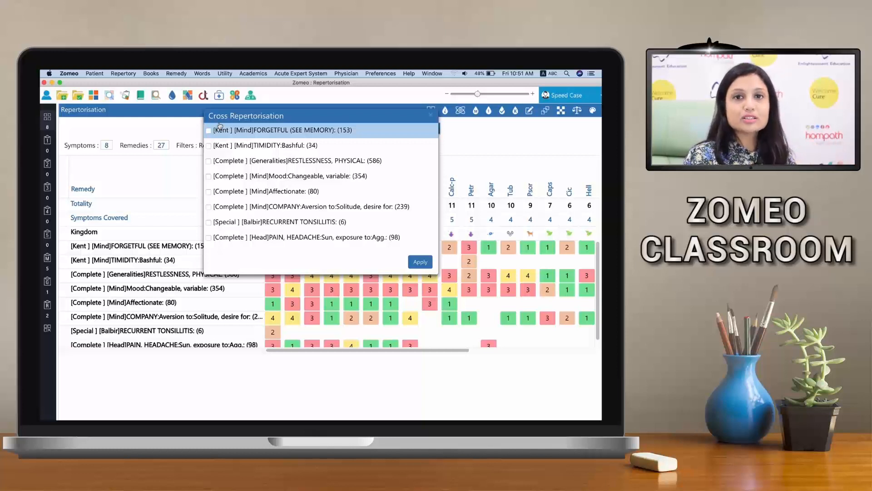
{"action": "left_click", "coordinate": [208, 131]}
{"action": "left_click", "coordinate": [208, 146]}
{"action": "left_click", "coordinate": [209, 222]}
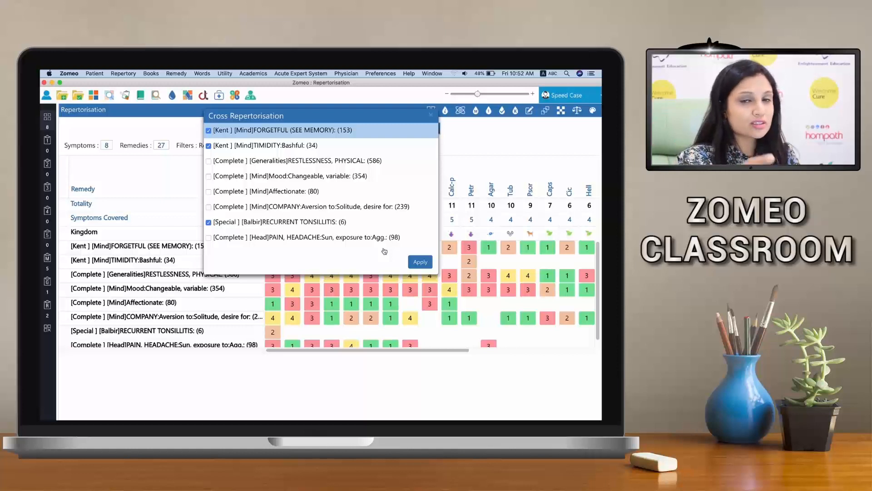
{"action": "left_click", "coordinate": [414, 261]}
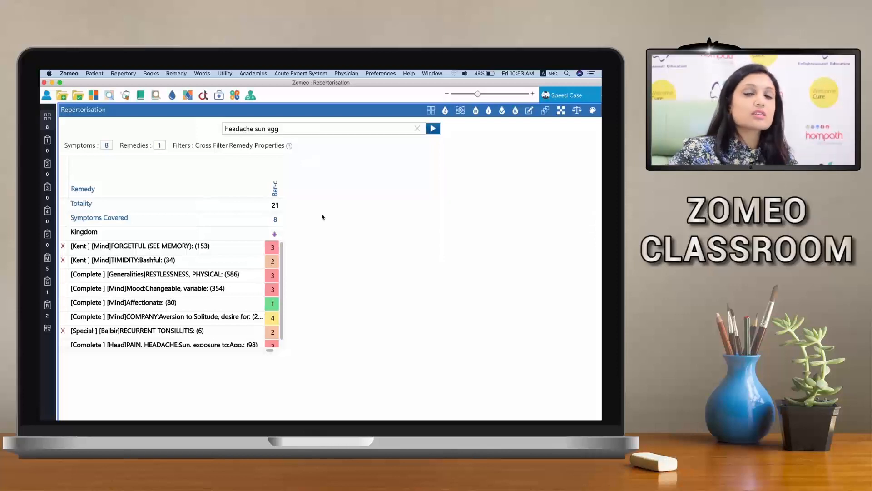
Open the keynotes of Bar-c from the repertorisation and read the opening sections down to Modalities
{"action": "right_click", "coordinate": [269, 188]}
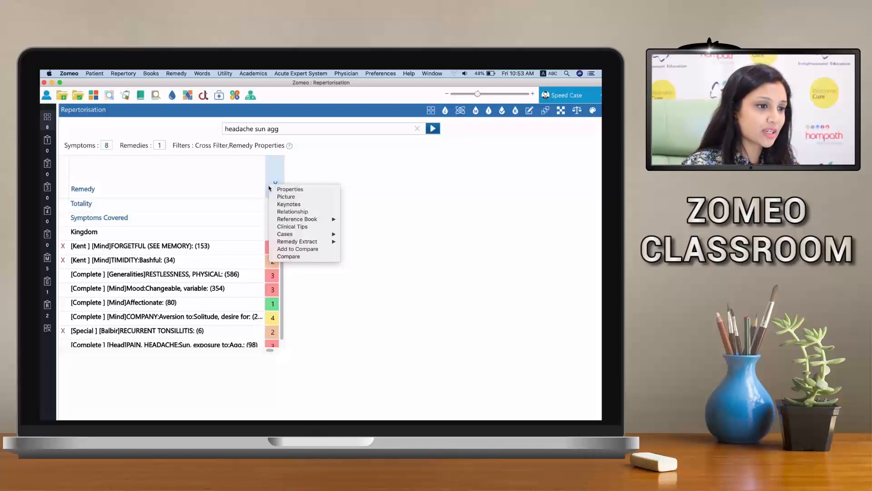
{"action": "left_click", "coordinate": [292, 205]}
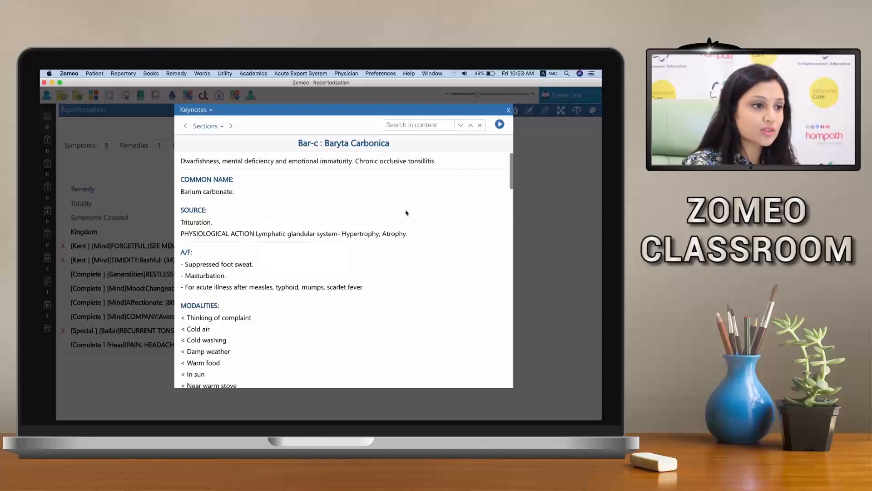
{"action": "scroll", "coordinate": [406, 214], "scroll_direction": "down", "scroll_amount": 2}
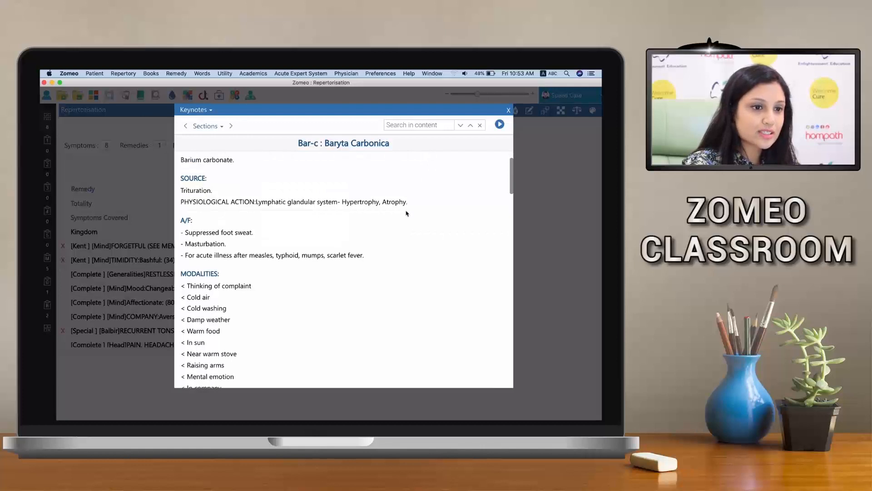
{"action": "scroll", "coordinate": [406, 213], "scroll_direction": "down", "scroll_amount": 1}
{"action": "scroll", "coordinate": [406, 213], "scroll_direction": "down", "scroll_amount": 3}
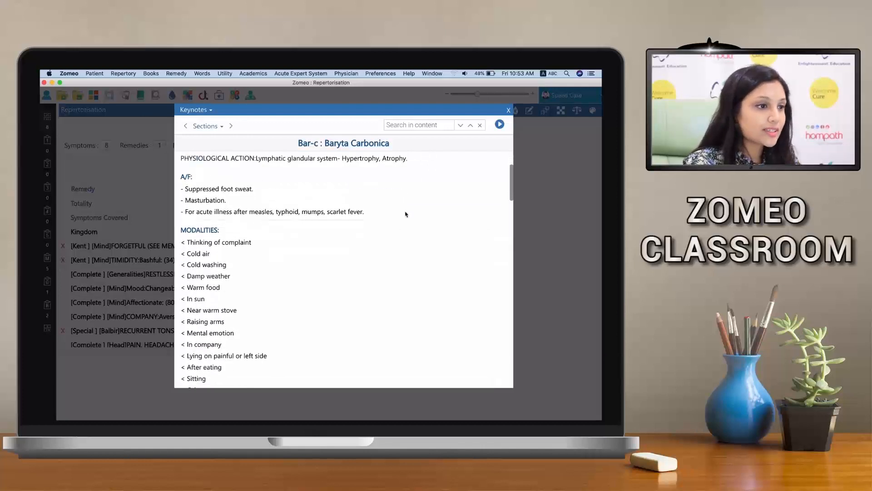
Read the Mind and Confirmatory Symptoms sections of the Baryta Carbonica keynotes and close them
{"action": "left_click", "coordinate": [208, 127]}
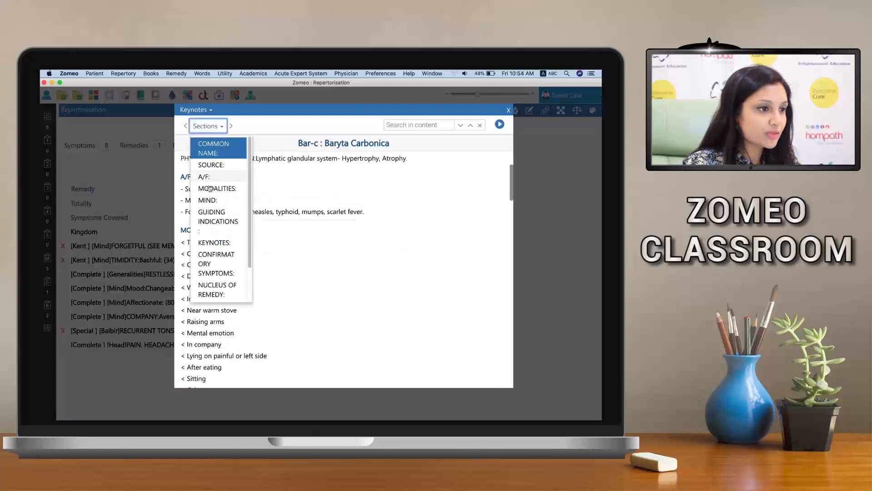
{"action": "left_click", "coordinate": [210, 200]}
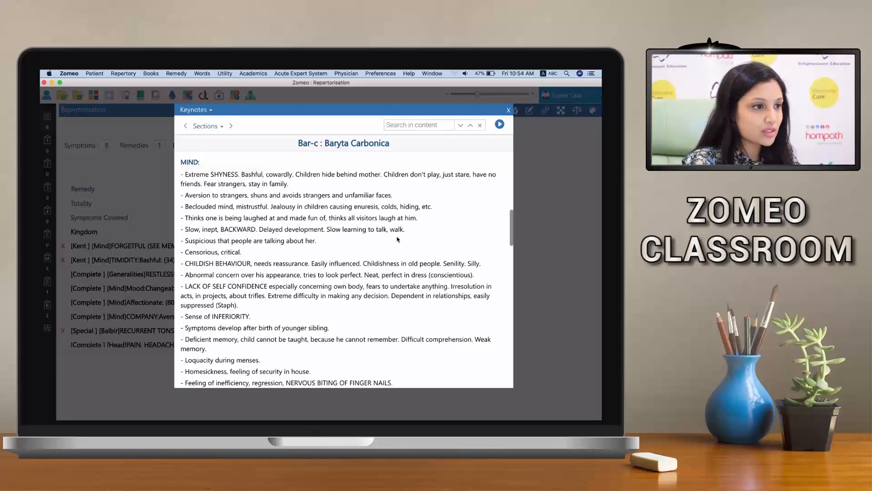
{"action": "left_click", "coordinate": [205, 125]}
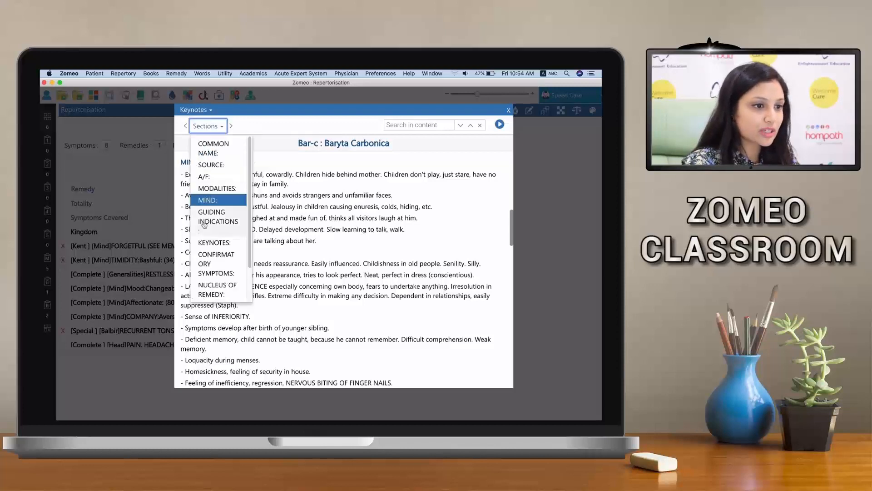
{"action": "left_click", "coordinate": [205, 263]}
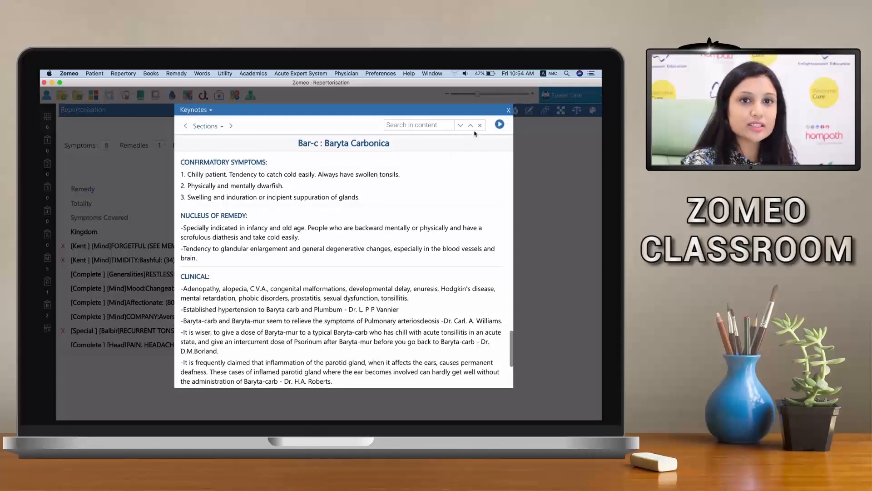
{"action": "left_click", "coordinate": [508, 112]}
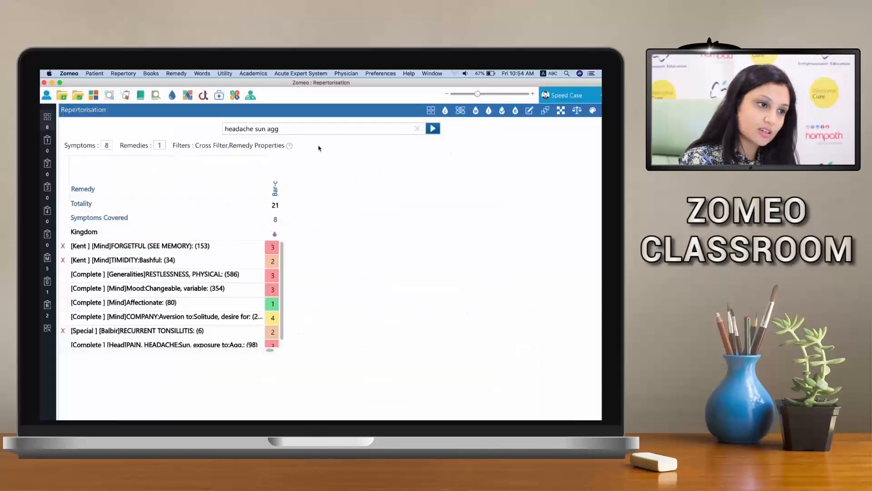
Read Bar-c in Phatak's Concise Materia Medica Of Hom. Remedies from Generalities to Stomach, and look over the remedy's properties
{"action": "right_click", "coordinate": [280, 176]}
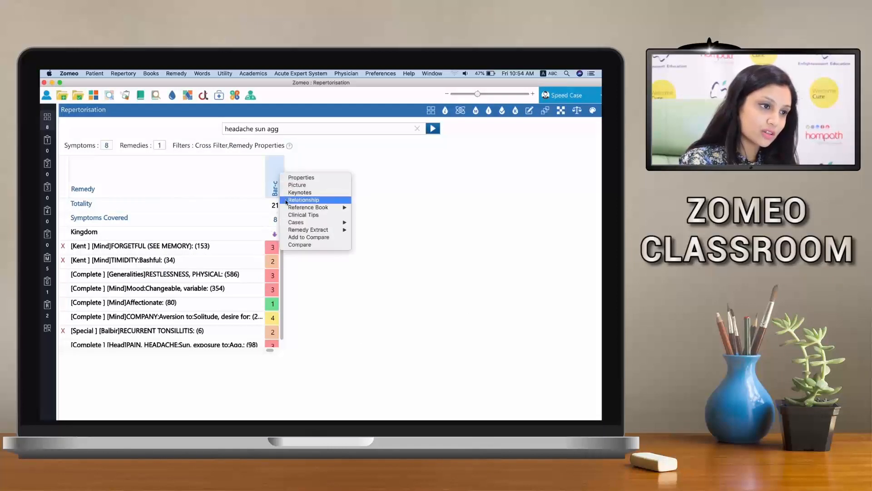
{"action": "mouse_move", "coordinate": [288, 208]}
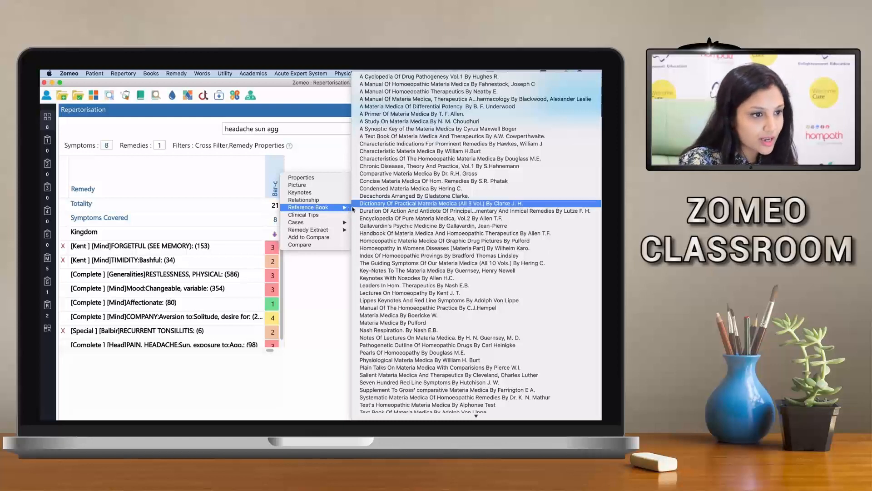
{"action": "left_click", "coordinate": [361, 181]}
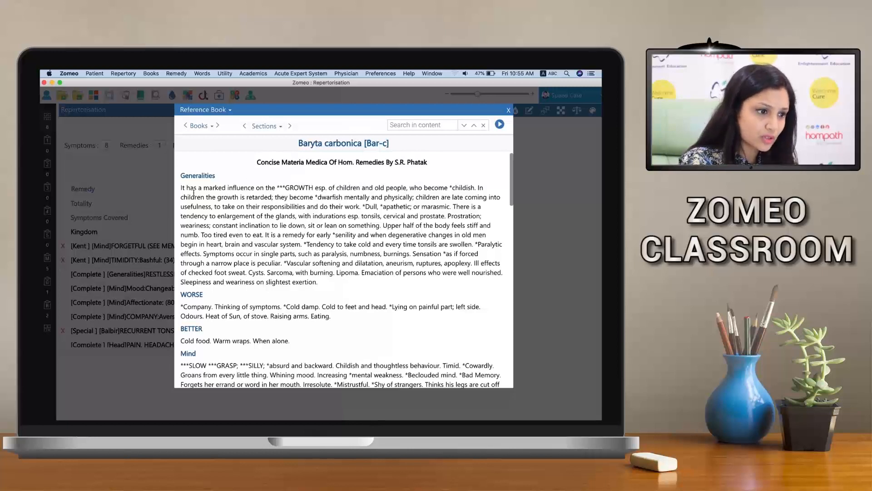
{"action": "scroll", "coordinate": [220, 264], "scroll_direction": "down", "scroll_amount": 4}
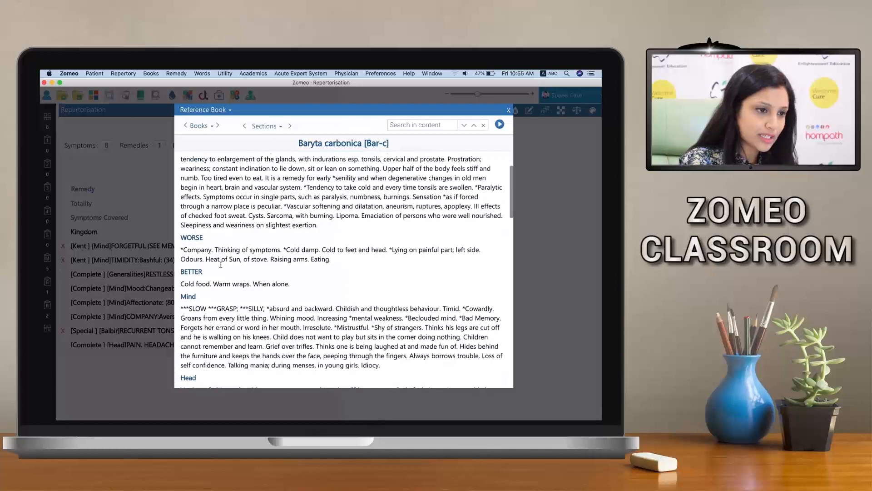
{"action": "scroll", "coordinate": [222, 270], "scroll_direction": "down", "scroll_amount": 3}
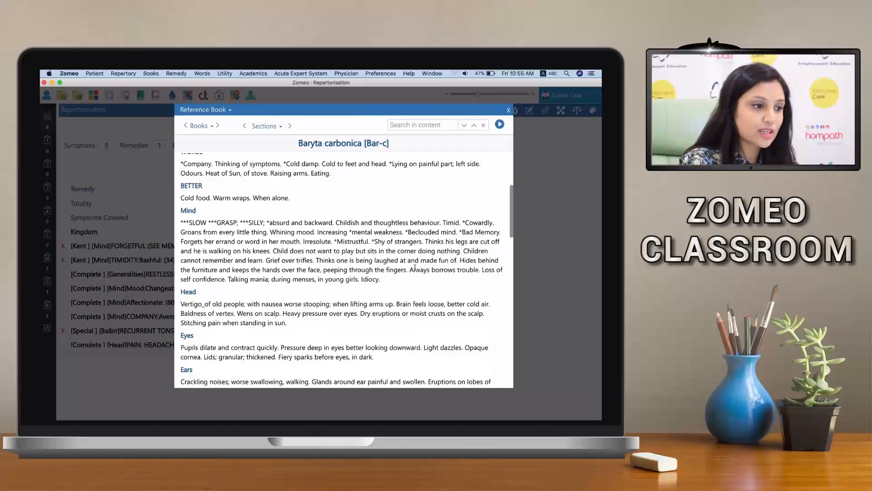
{"action": "scroll", "coordinate": [309, 293], "scroll_direction": "down", "scroll_amount": 3}
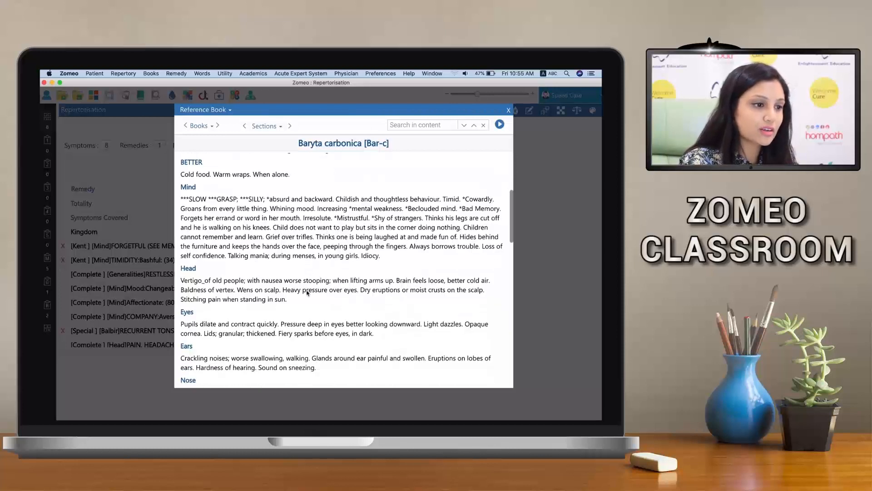
{"action": "scroll", "coordinate": [192, 295], "scroll_direction": "down", "scroll_amount": 8}
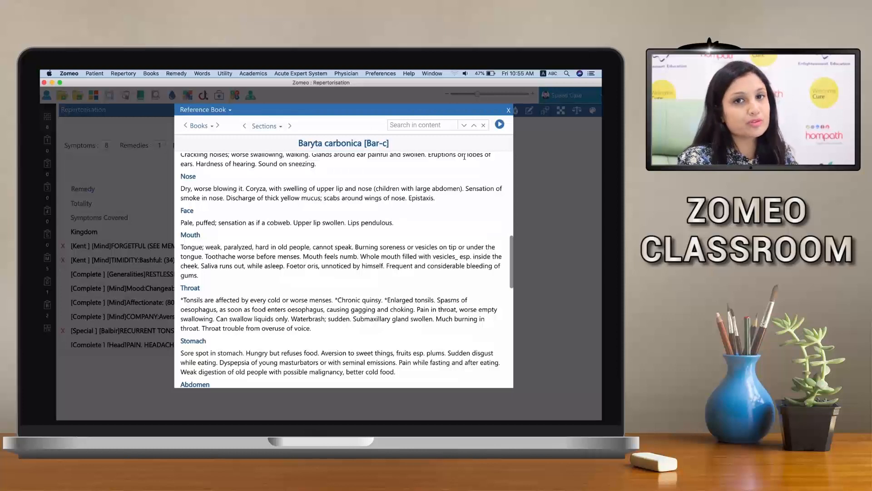
{"action": "left_click", "coordinate": [509, 110]}
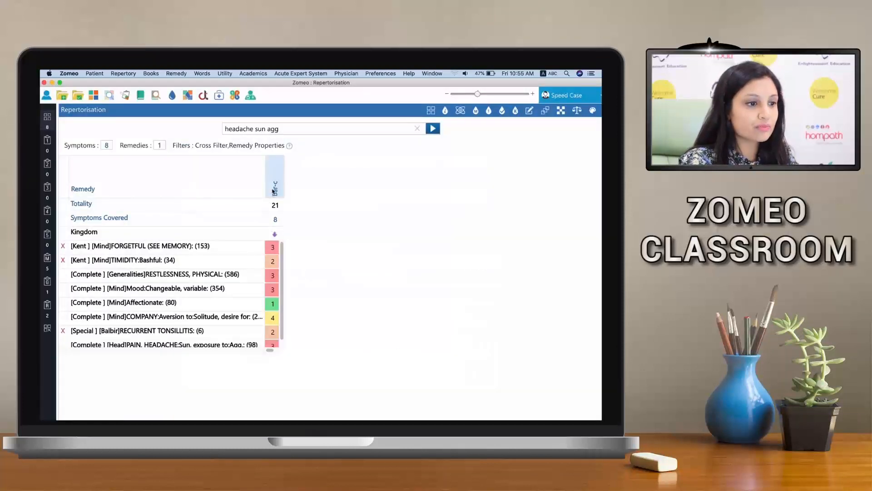
{"action": "left_click", "coordinate": [274, 190]}
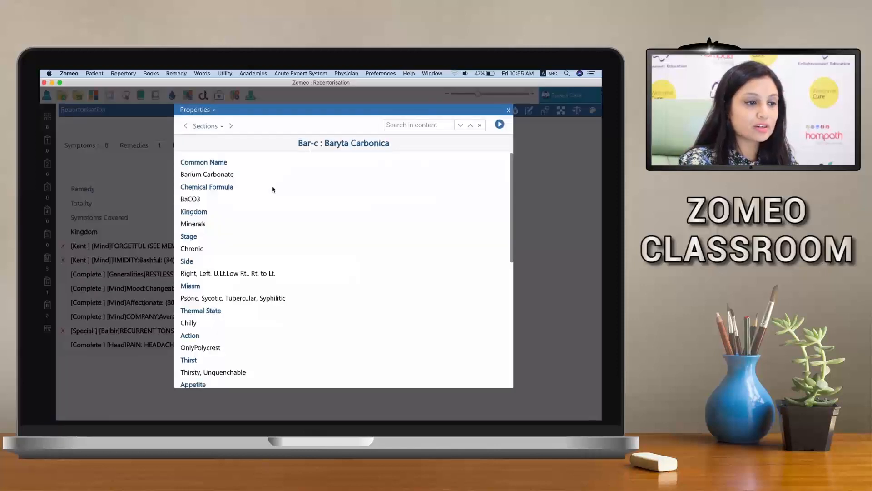
{"action": "left_click", "coordinate": [508, 110]}
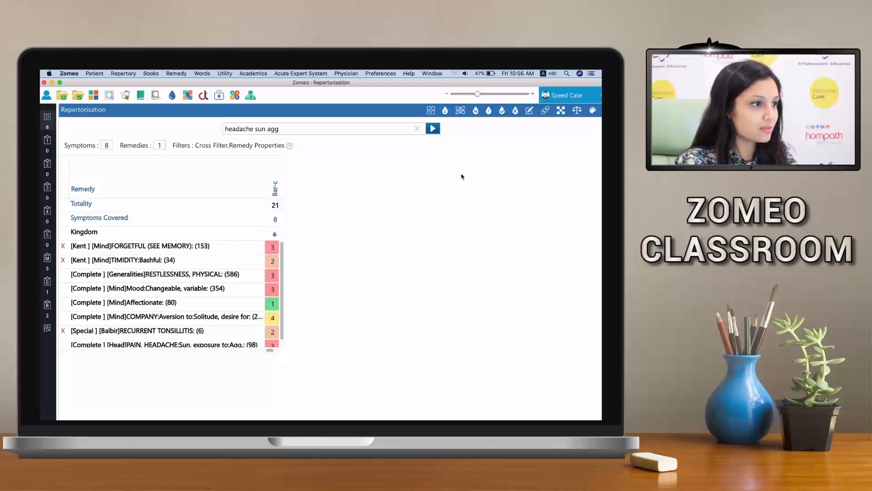
Start a new case by creating a patient, enter the patient's first name and save the record
{"action": "left_click", "coordinate": [57, 99]}
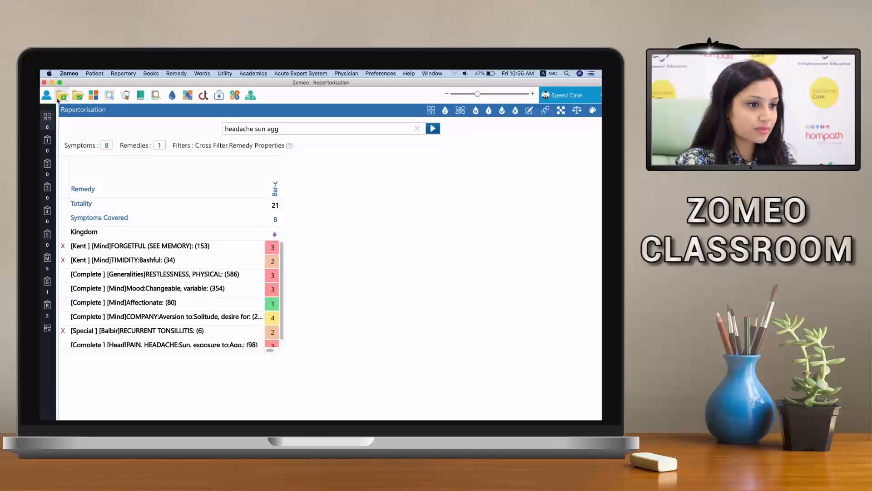
{"action": "left_click", "coordinate": [278, 269]}
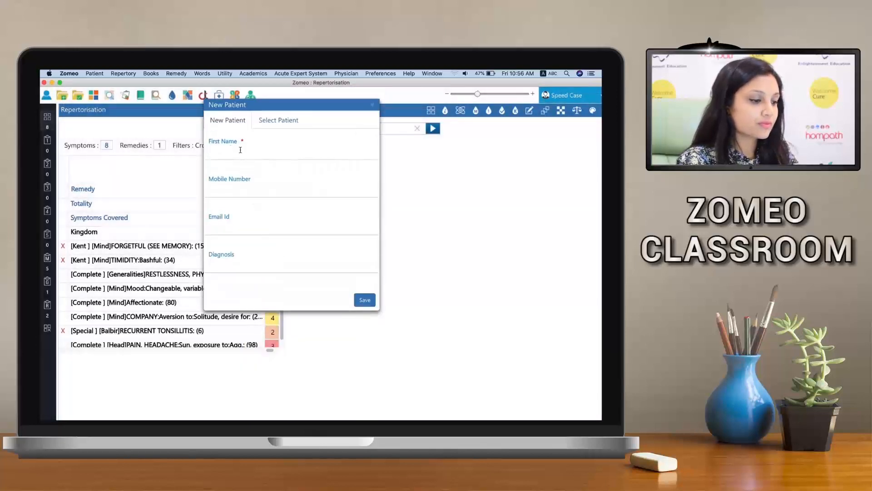
{"action": "type", "text": "A.K"}
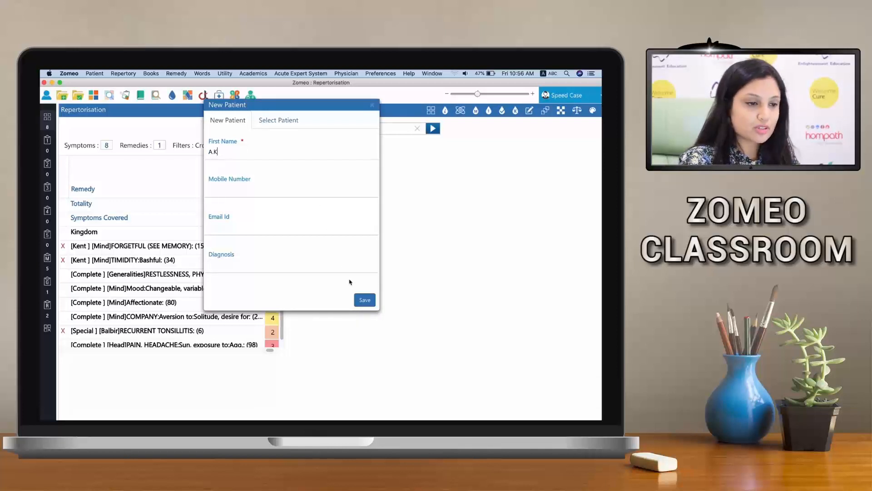
{"action": "left_click", "coordinate": [364, 299]}
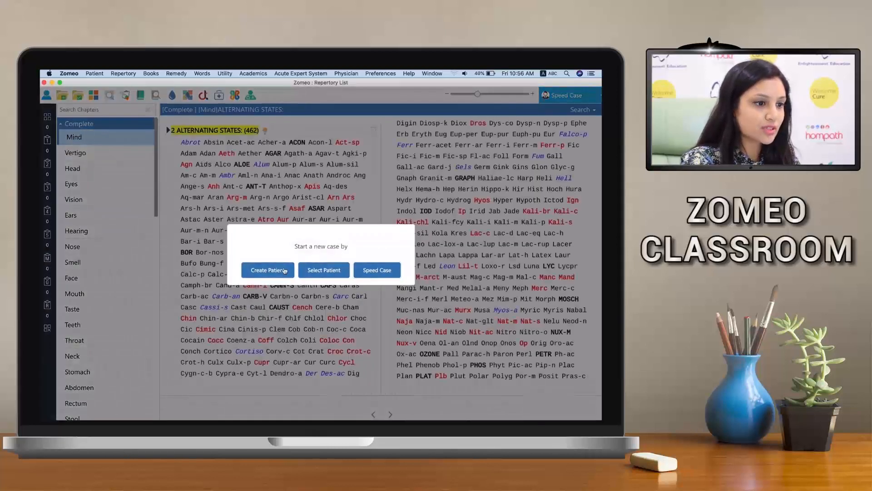
Select the newly created patient, the last entry in the patient list, for the case
{"action": "left_click", "coordinate": [311, 272]}
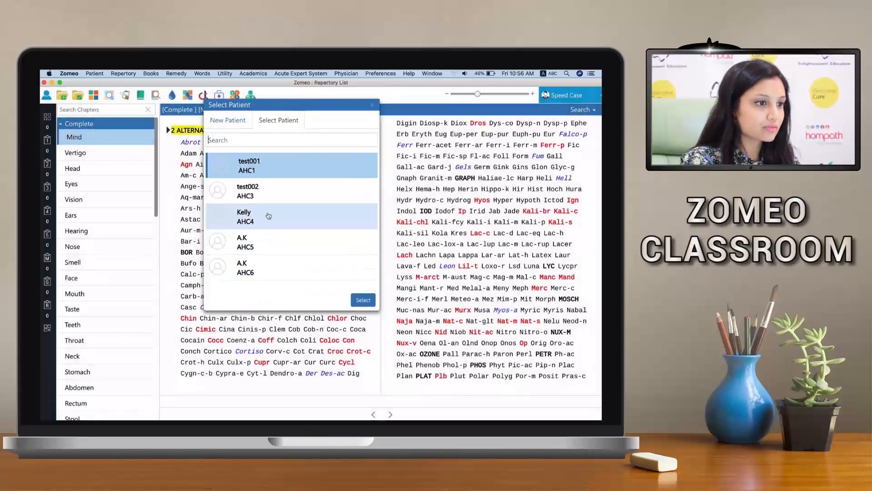
{"action": "left_click", "coordinate": [310, 268]}
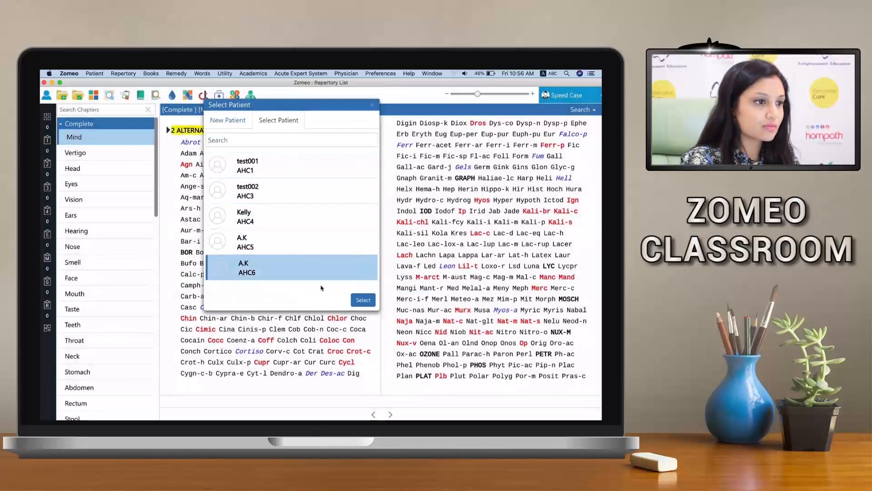
{"action": "left_click", "coordinate": [363, 300]}
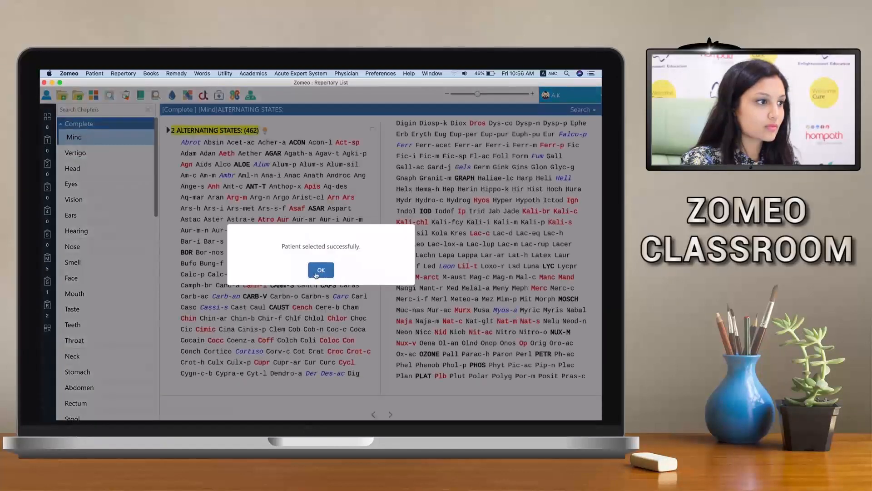
{"action": "left_click", "coordinate": [319, 270]}
Open the patient's repertorisation and start a prescription for the remedy Bar-c
{"action": "left_click", "coordinate": [47, 117]}
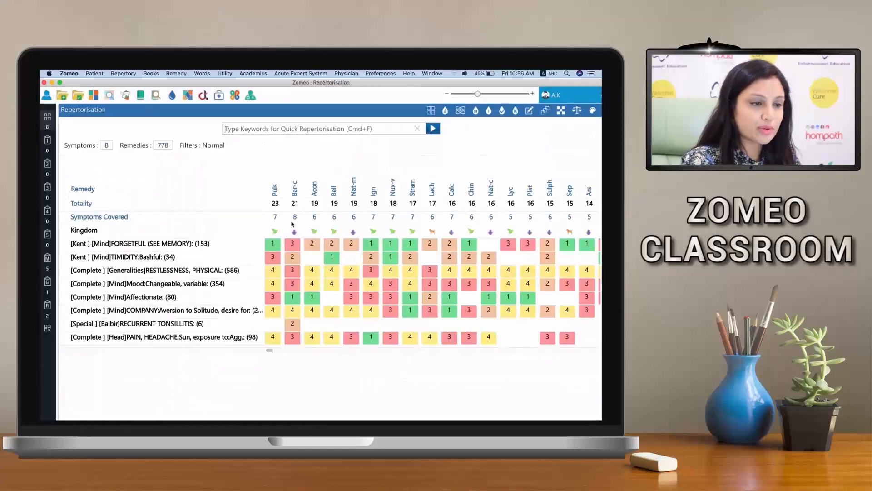
{"action": "right_click", "coordinate": [293, 191]}
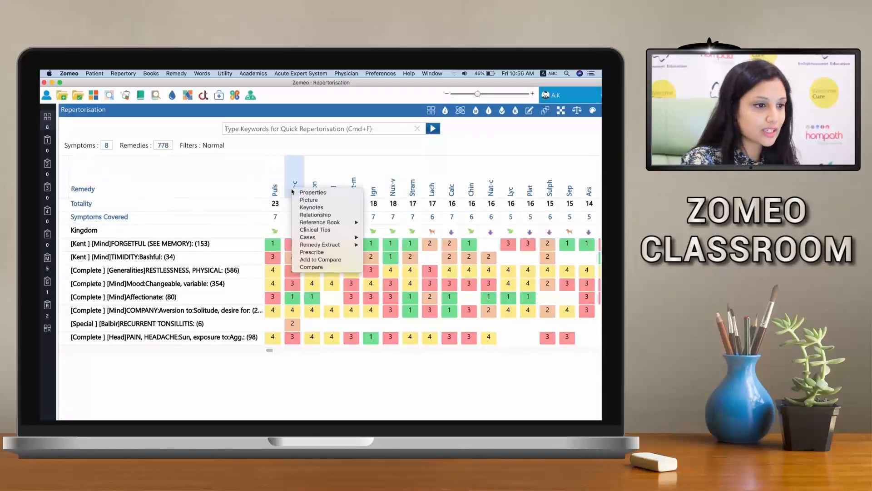
{"action": "left_click", "coordinate": [310, 252]}
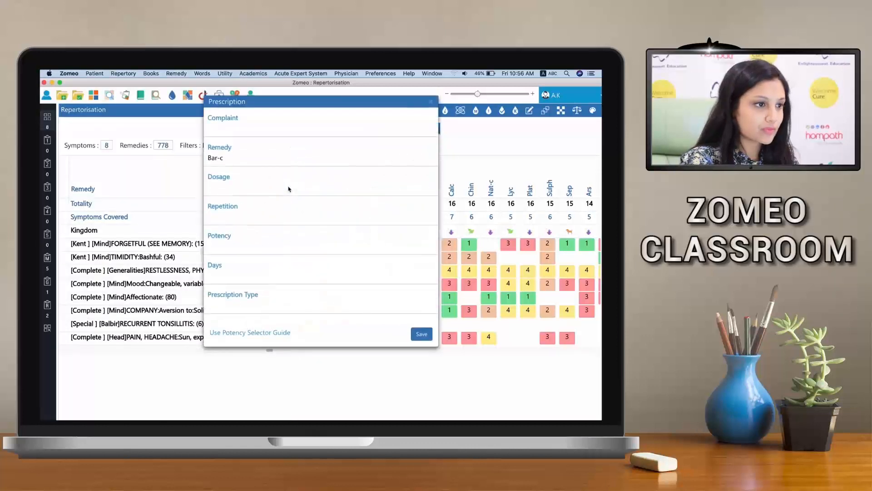
Enter "forgetfulness, tonsillitis" as the complaint in the Bar-c prescription
{"action": "left_click", "coordinate": [263, 136]}
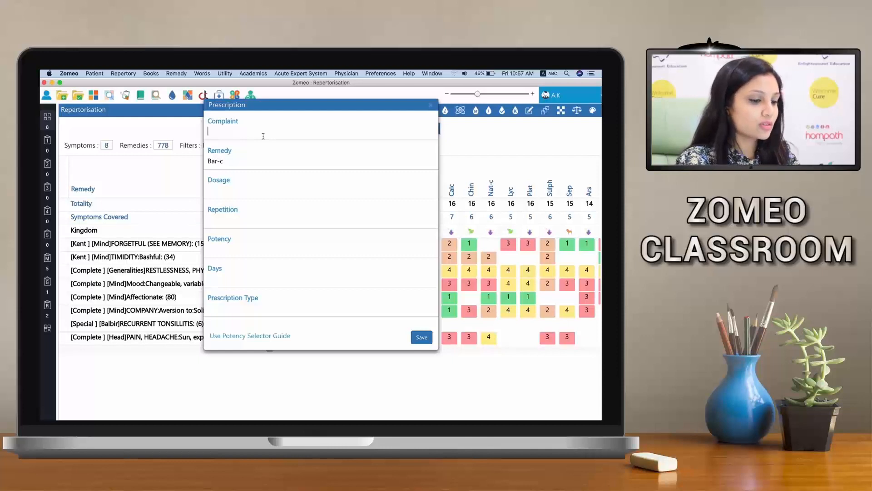
{"action": "type", "text": "forg"}
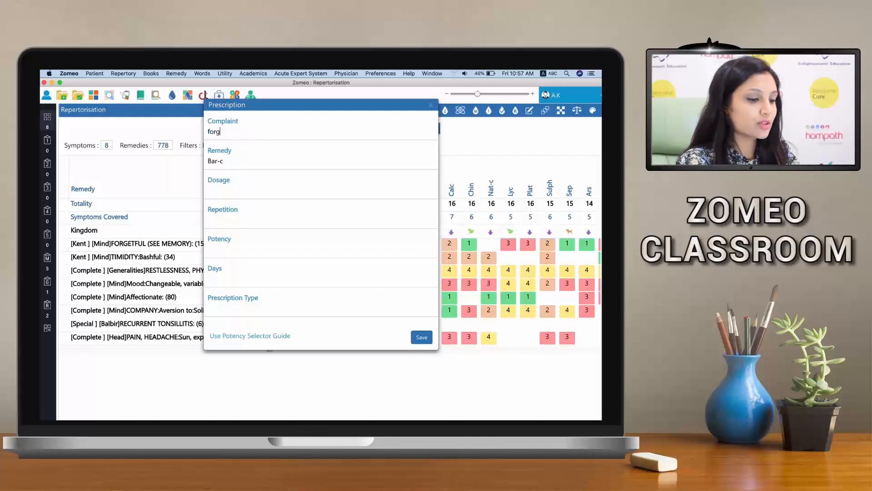
{"action": "type", "text": "etfulness, "}
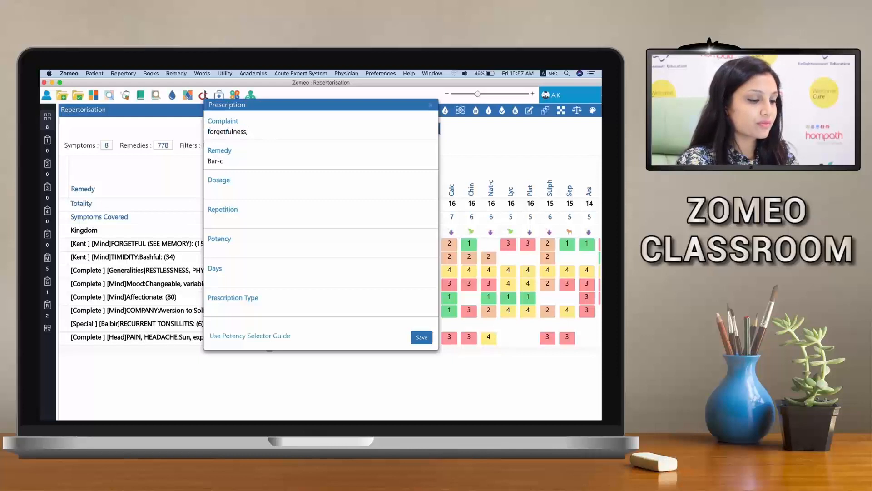
{"action": "type", "text": "tonsil"}
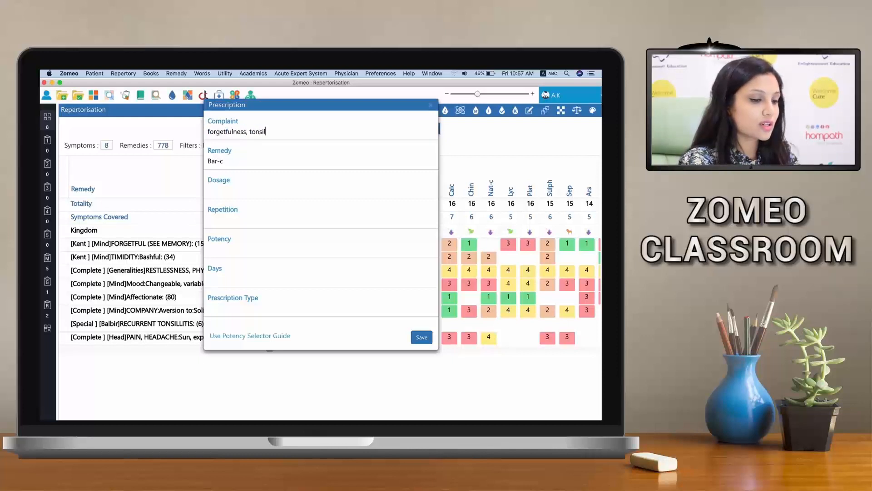
{"action": "type", "text": "litis"}
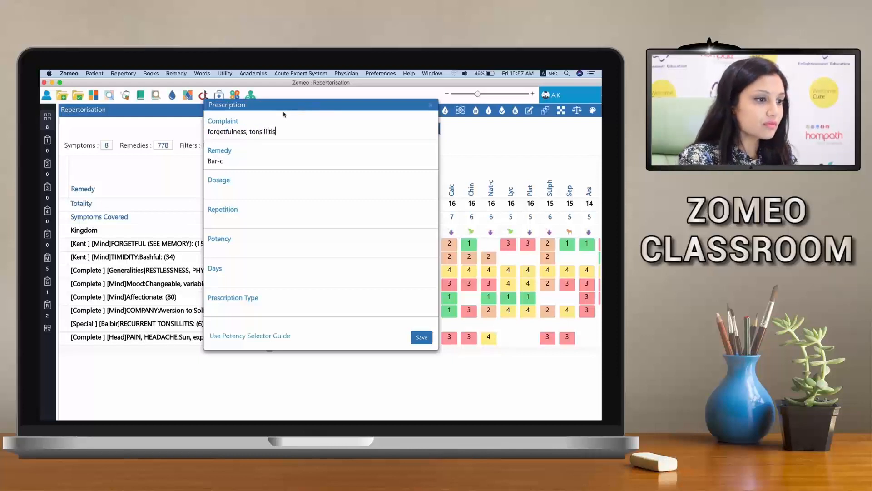
Set the prescription's dosage to 7 powders and its repetition to 1 OD
{"action": "left_click", "coordinate": [229, 191]}
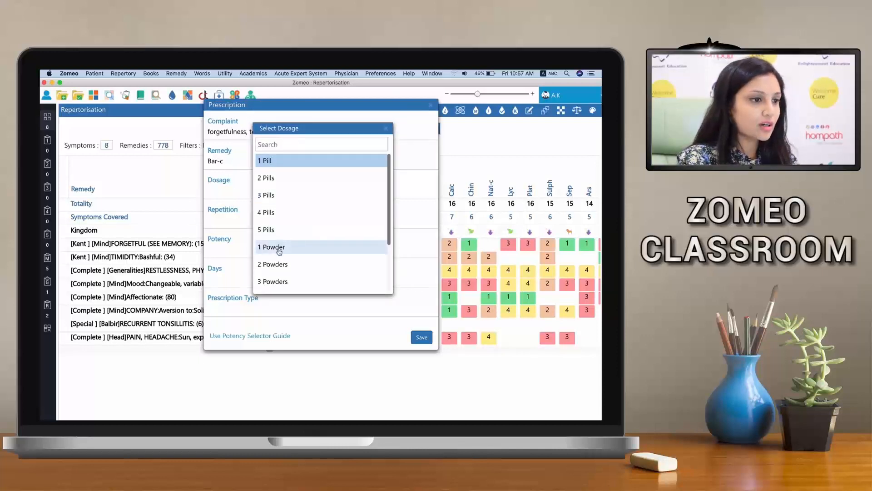
{"action": "left_click", "coordinate": [284, 144]}
{"action": "type", "text": "7 powder"}
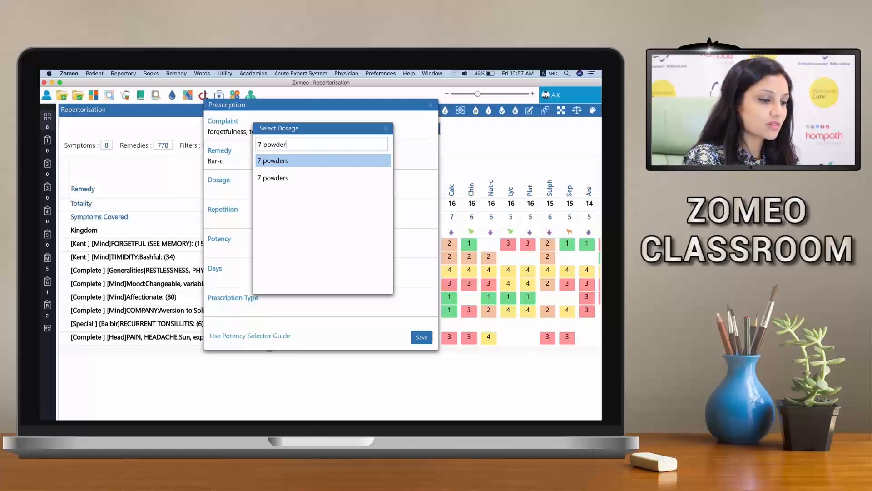
{"action": "key", "text": "Return"}
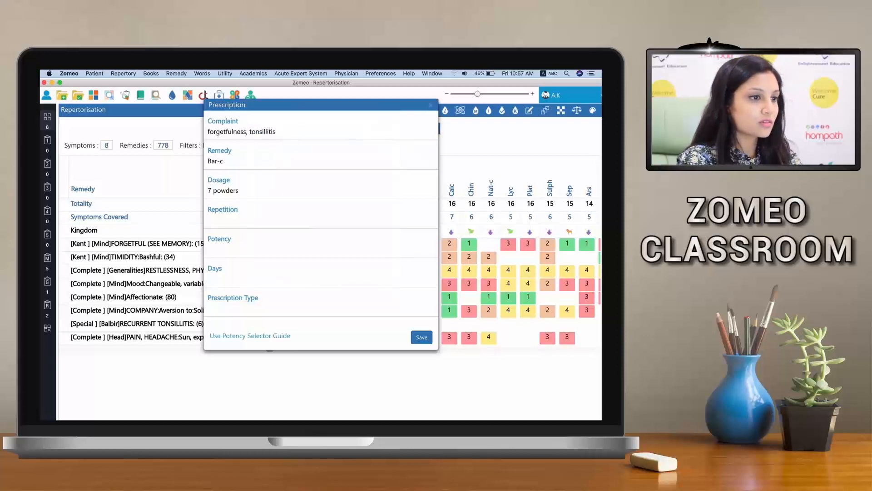
{"action": "left_click", "coordinate": [247, 222]}
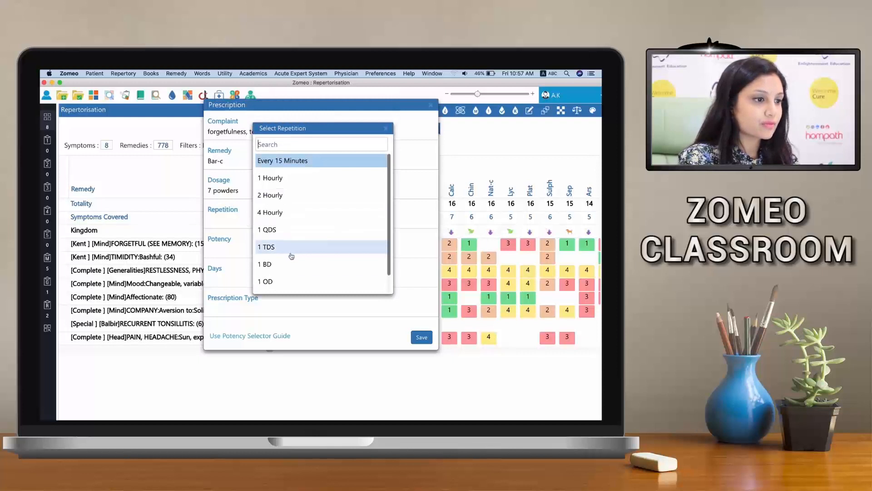
{"action": "left_click", "coordinate": [285, 281]}
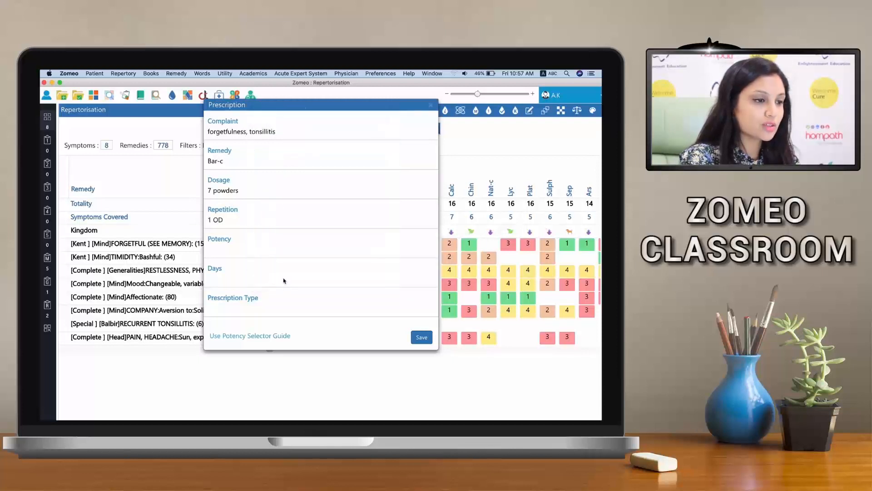
Set the prescription's potency to 30C and its duration to 1 Weeks
{"action": "left_click", "coordinate": [235, 256]}
{"action": "left_click", "coordinate": [257, 181]}
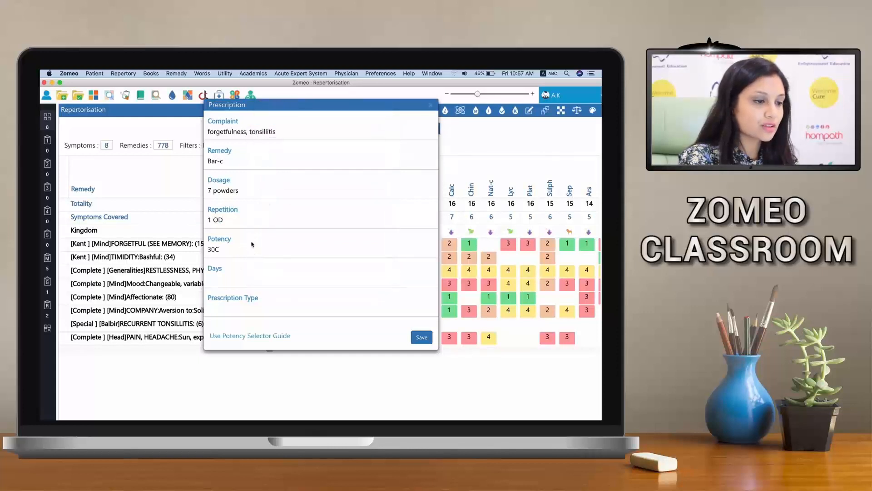
{"action": "left_click", "coordinate": [232, 278]}
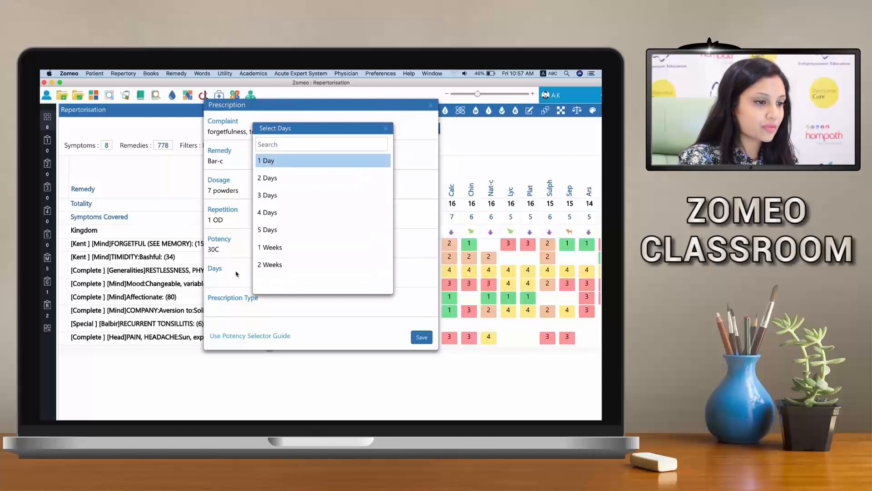
{"action": "left_click", "coordinate": [274, 247]}
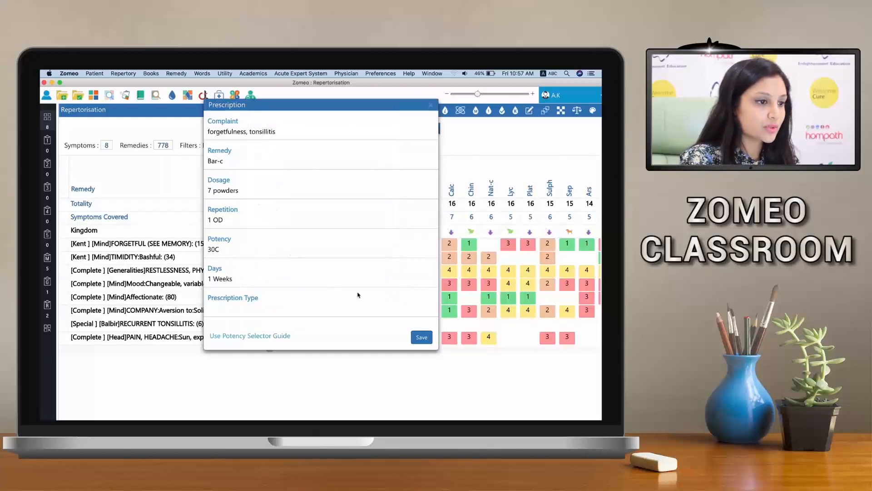
Set the prescription type to Chronic and save the Bar-c prescription
{"action": "left_click", "coordinate": [266, 308]}
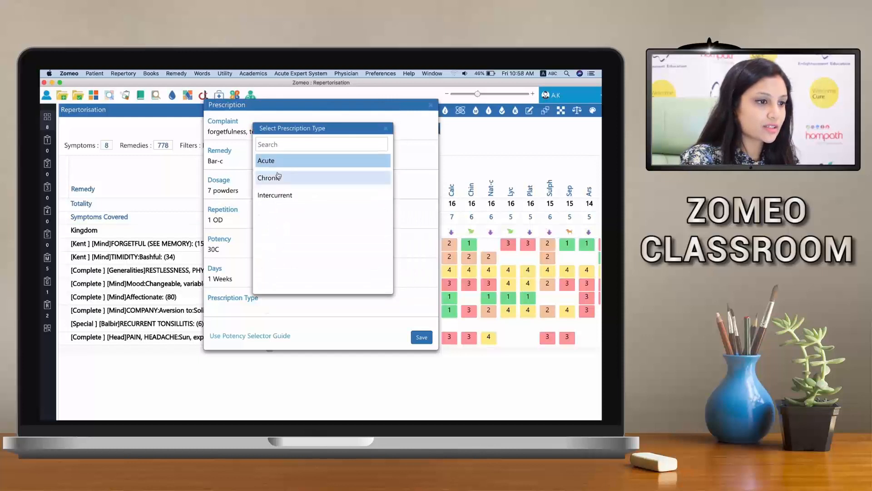
{"action": "left_click", "coordinate": [278, 177]}
{"action": "left_click", "coordinate": [421, 337]}
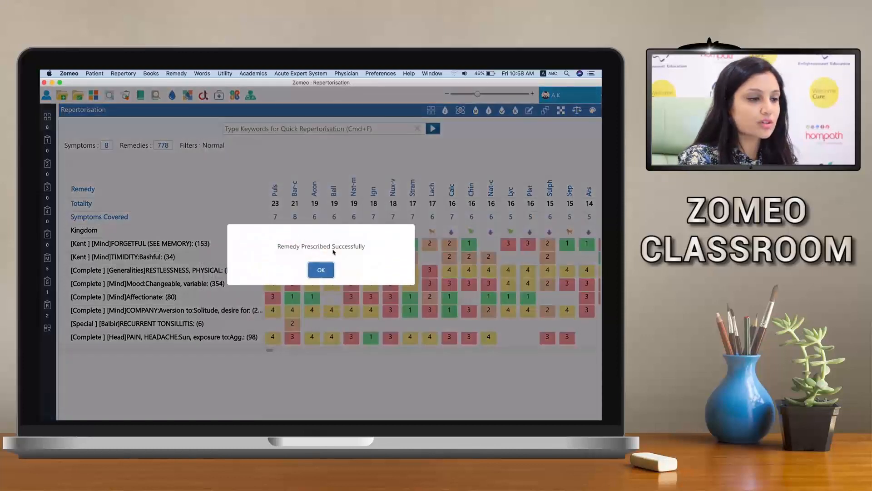
{"action": "left_click", "coordinate": [321, 270]}
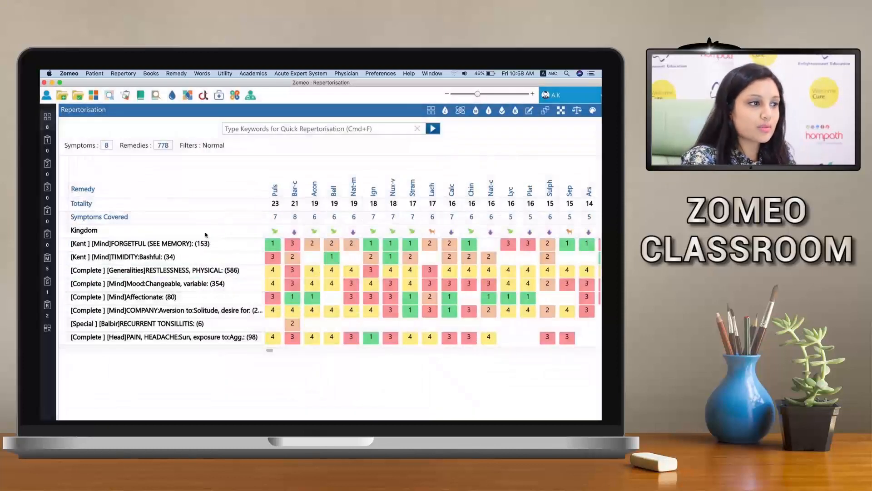
Select the last patient in the patient list and open the Follow Up record to view the current prescription
{"action": "left_click", "coordinate": [91, 73]}
{"action": "left_click", "coordinate": [91, 91]}
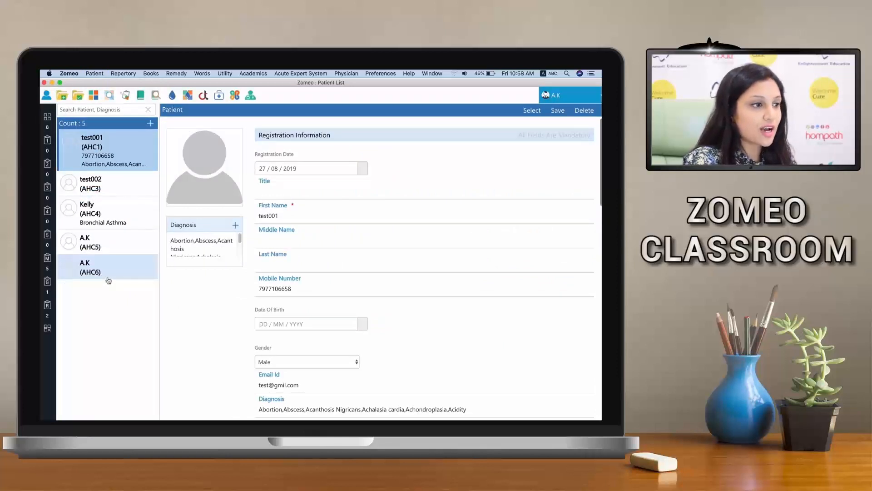
{"action": "left_click", "coordinate": [108, 278]}
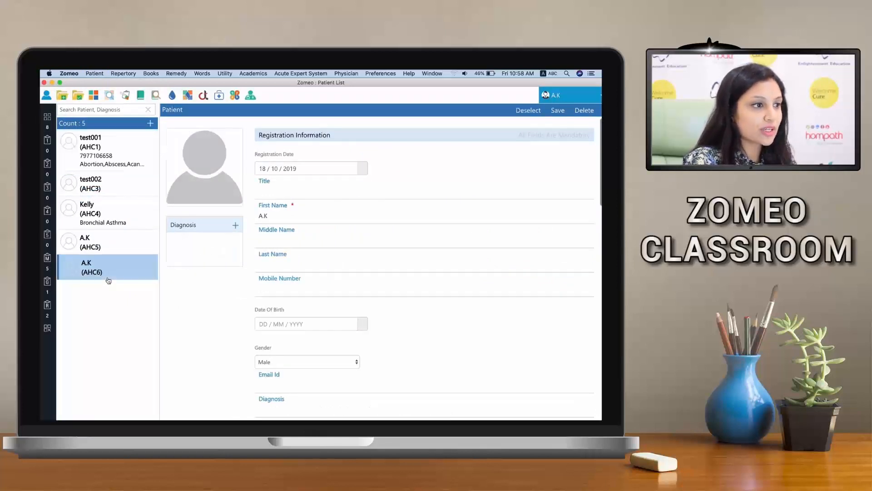
{"action": "left_click", "coordinate": [90, 74]}
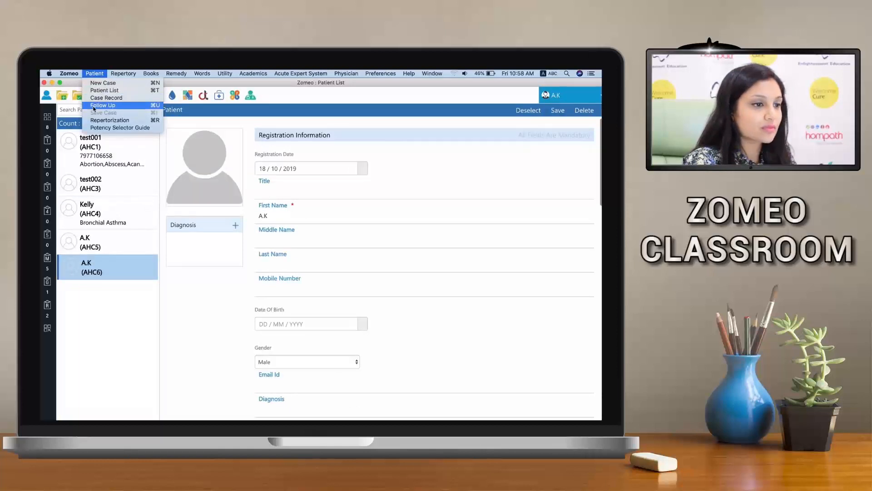
{"action": "left_click", "coordinate": [94, 106]}
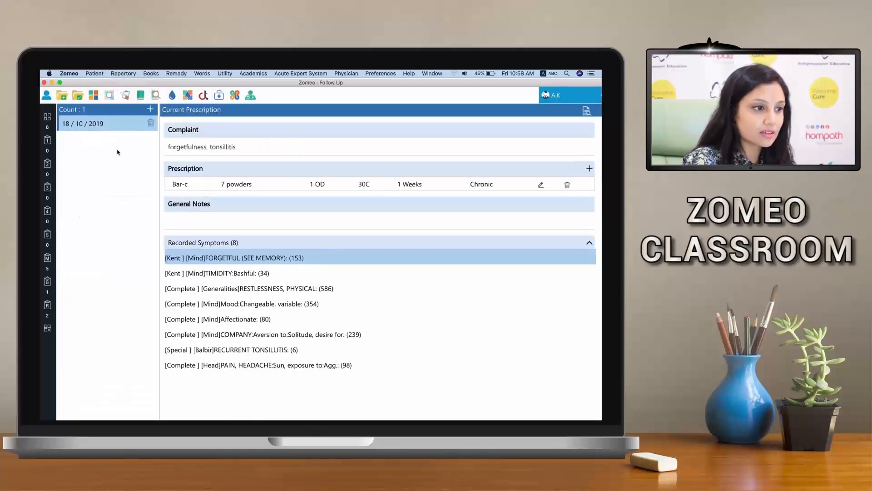